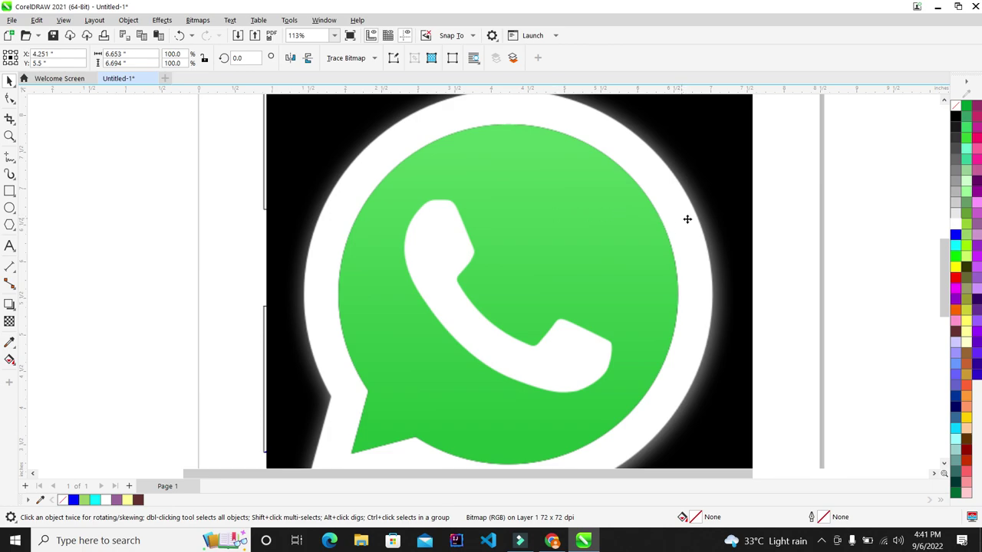
Switch to Chrome and copy the first Wikipedia WhatsApp logo image from the image search results
scroll(610, 301, down, 5)
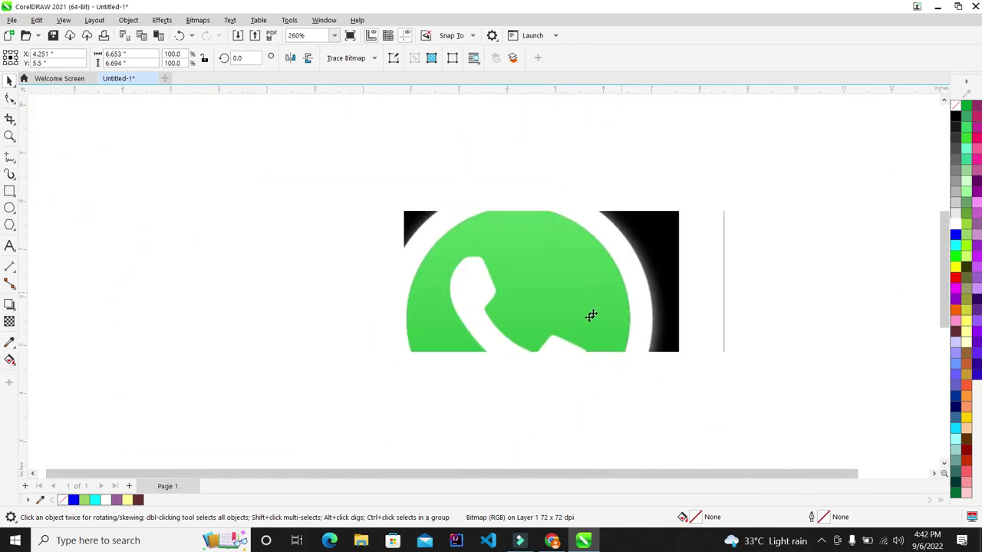
scroll(640, 388, down, 3)
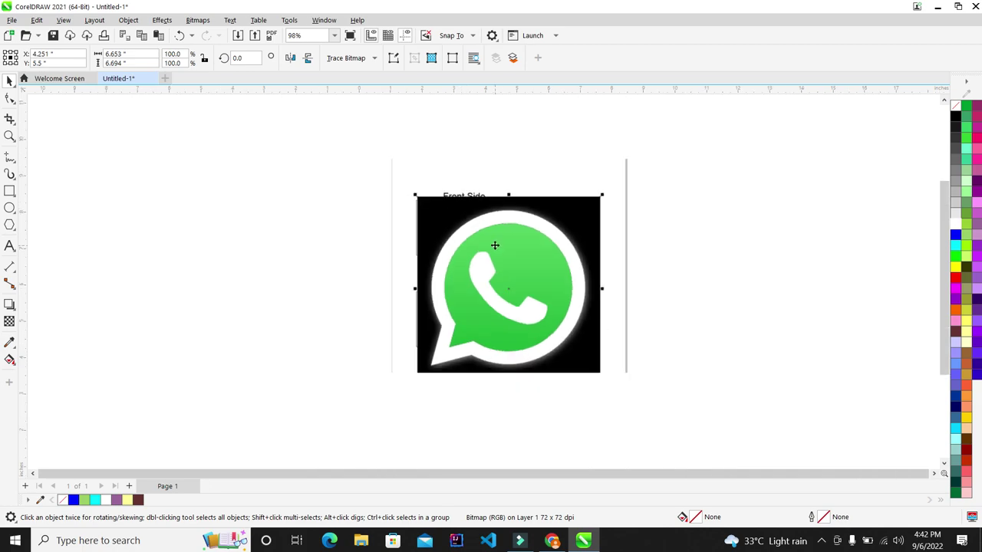
scroll(499, 291, up, 1)
scroll(489, 341, down, 1)
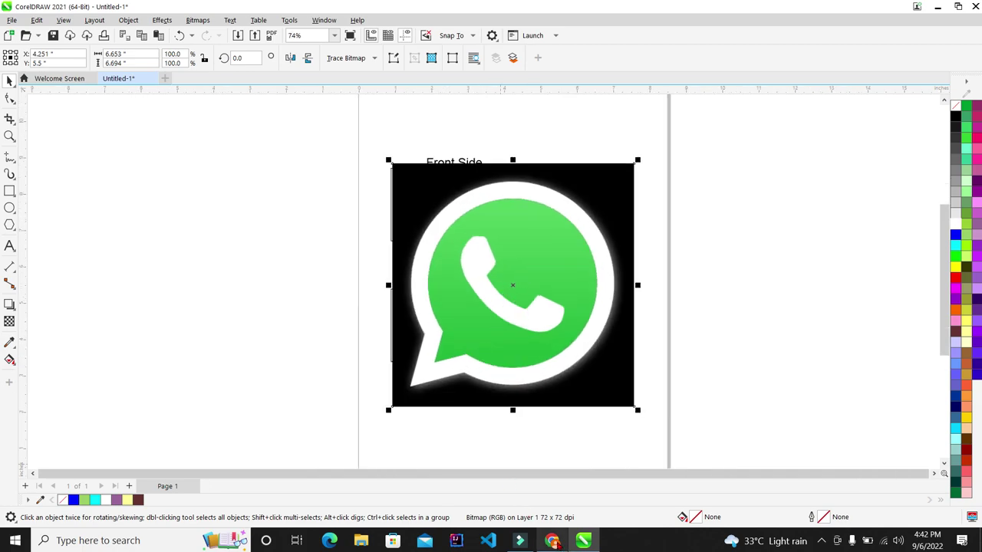
click(552, 541)
right_click(766, 231)
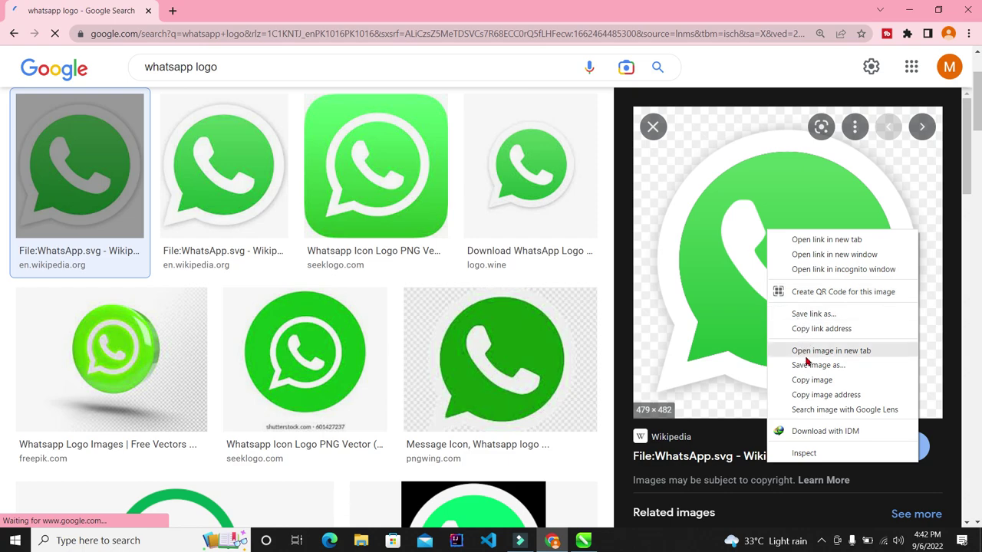
click(812, 380)
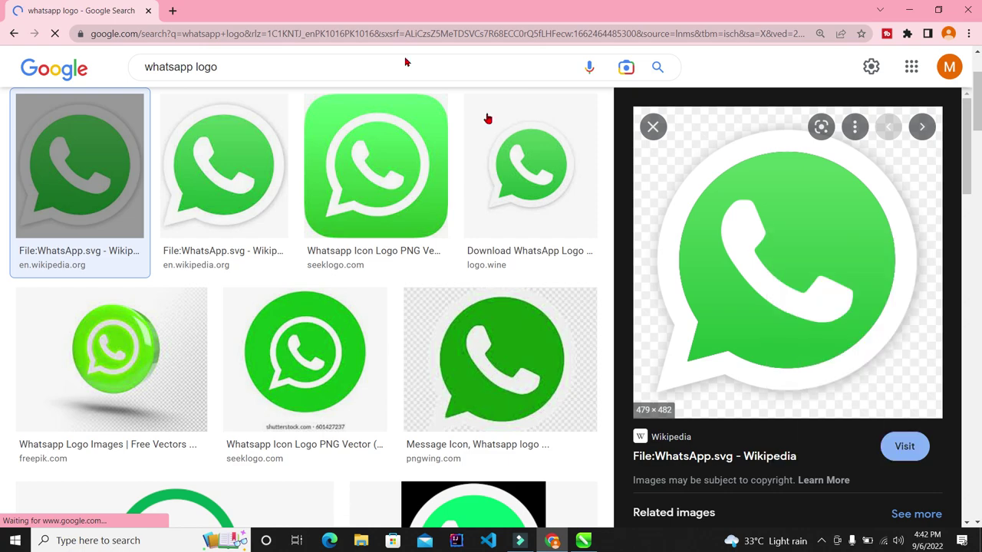
Search for "remove background" in a new browser tab and open the remove.bg site
click(175, 11)
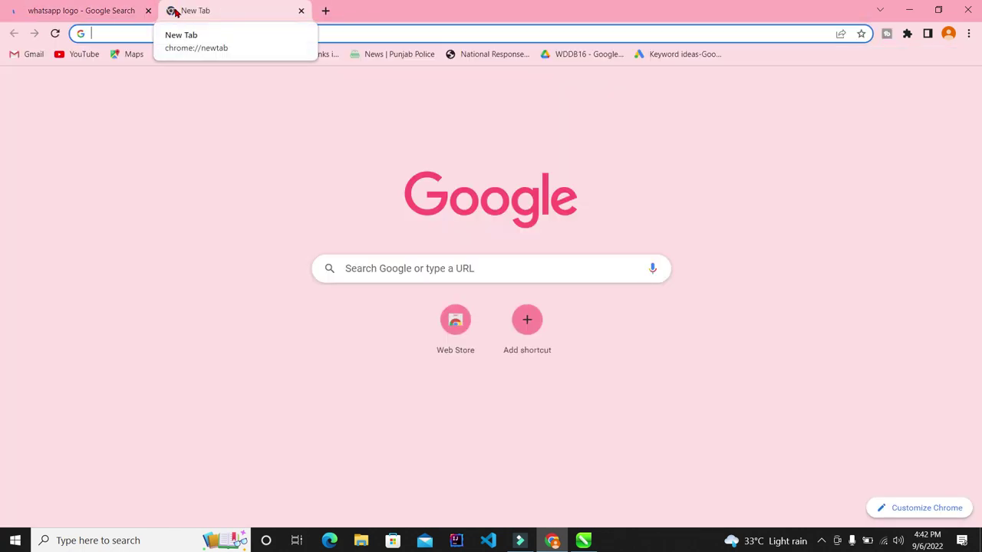
text(re)
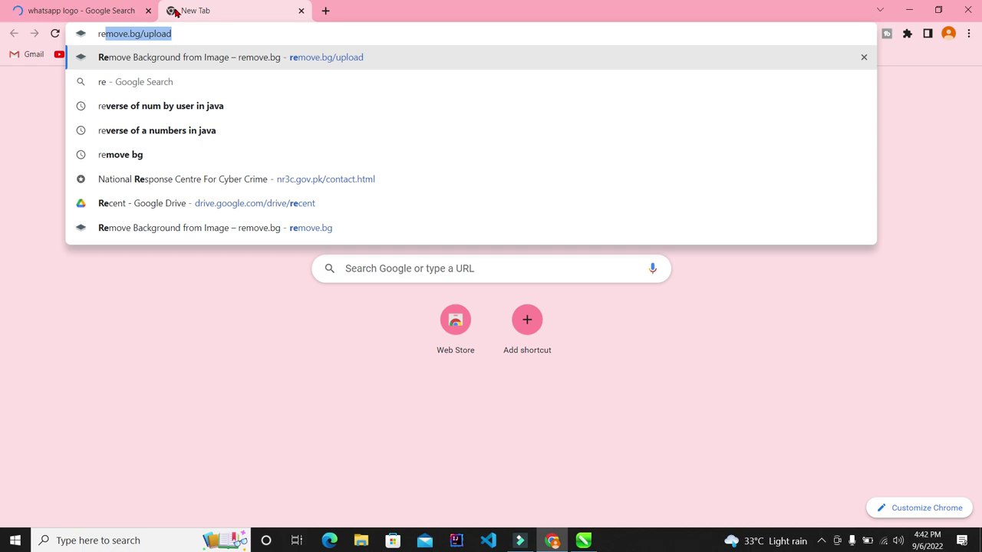
text(mo)
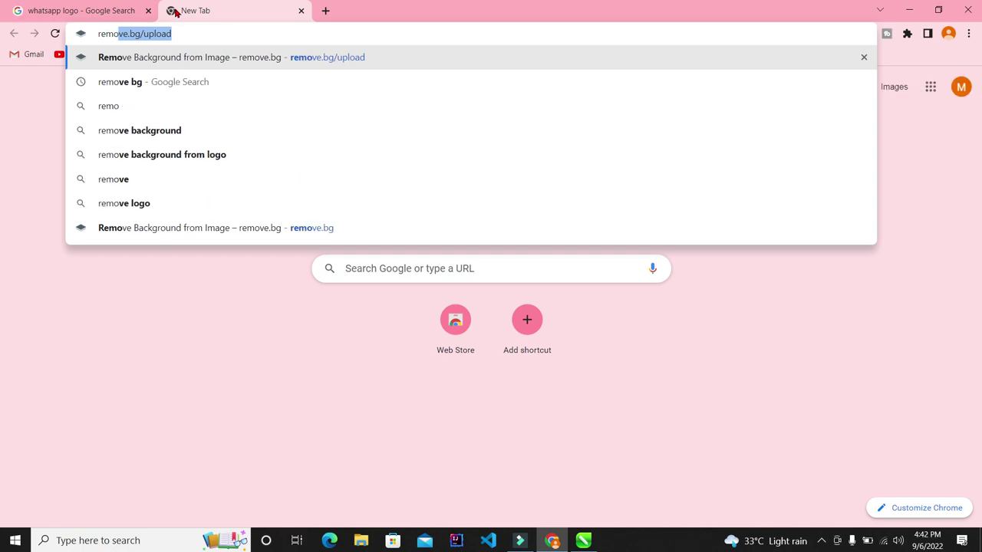
key(Down)
key(Down)
key(Down)
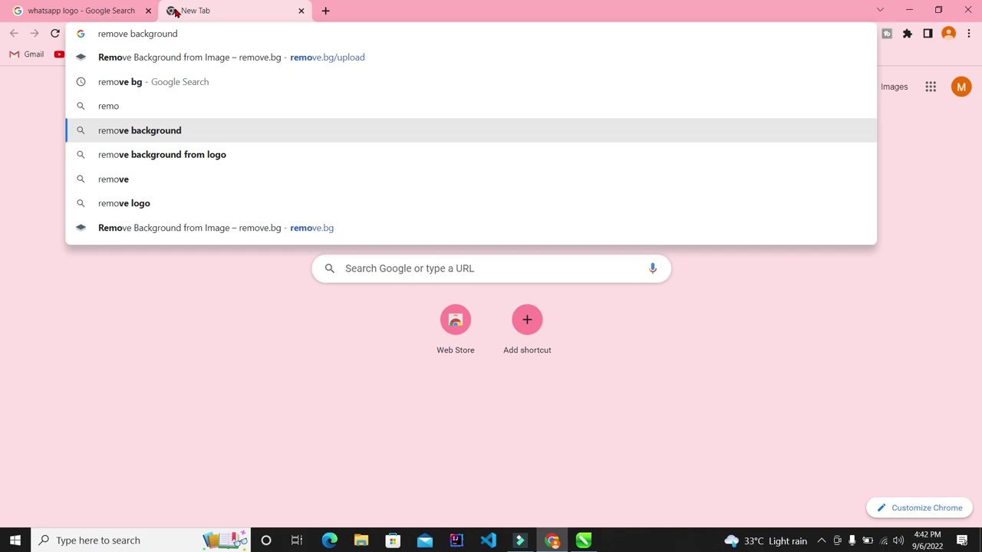
key(Return)
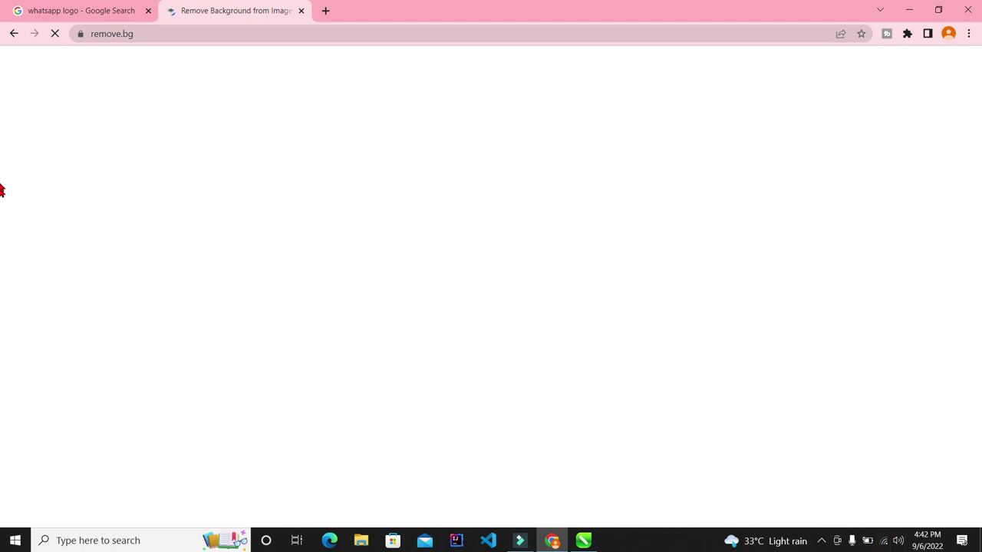
click(326, 11)
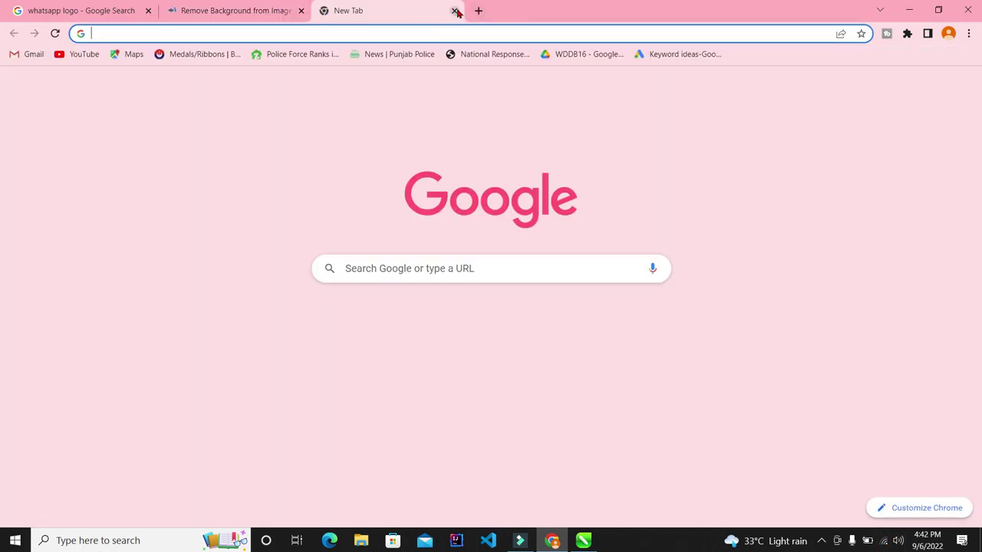
click(456, 12)
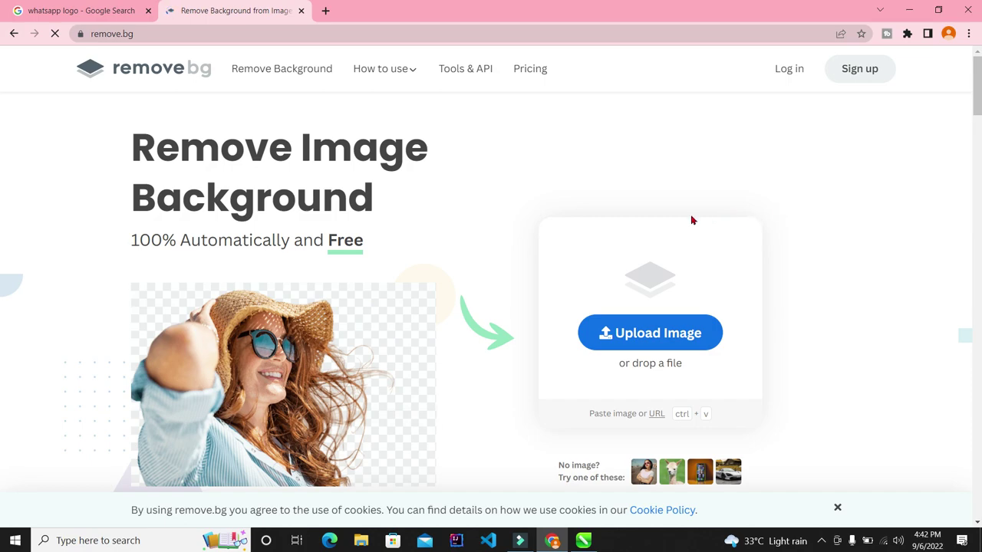
Try to drop the WhatsApp logo preview onto the remove.bg page, and close the Google Lens image search
right_click(743, 183)
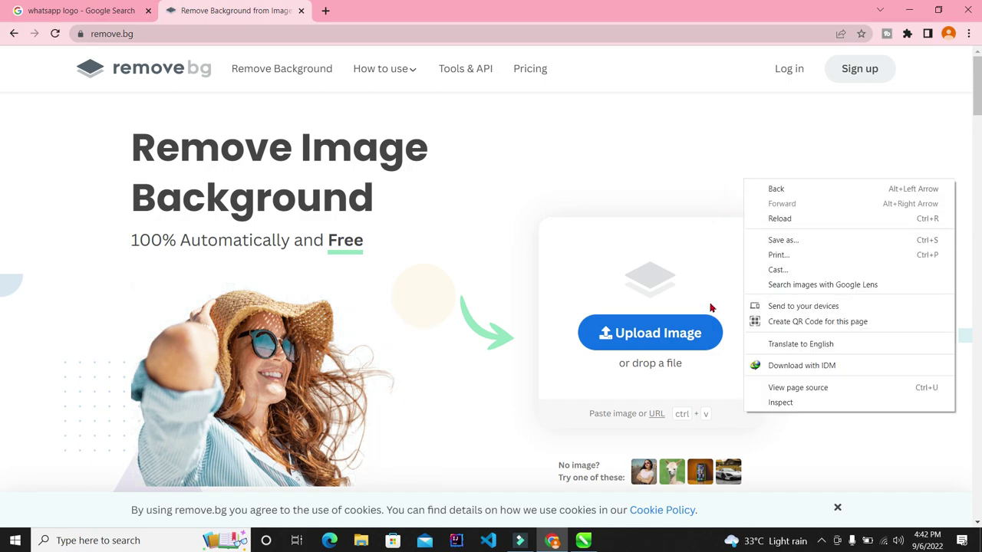
click(684, 178)
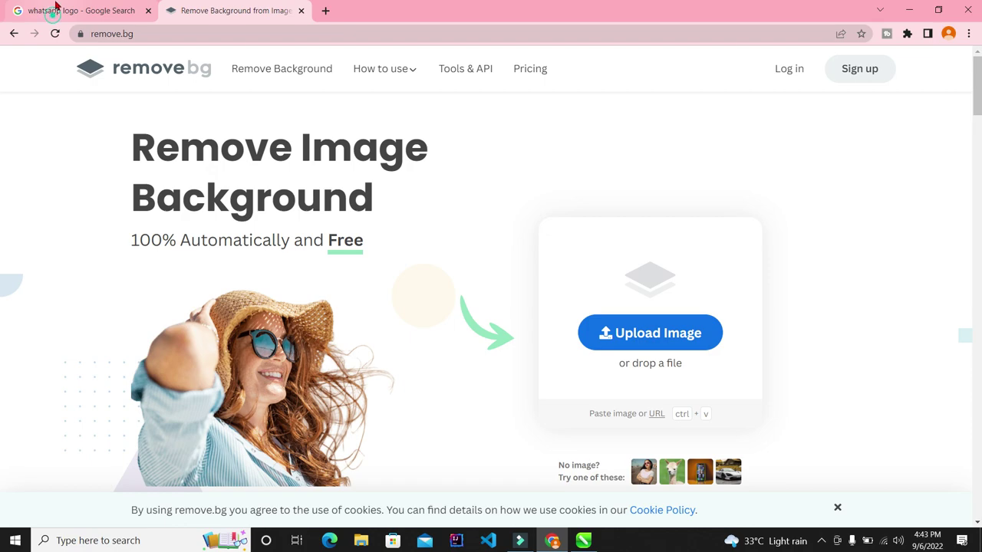
click(57, 9)
drag(720, 274, 613, 312)
click(603, 106)
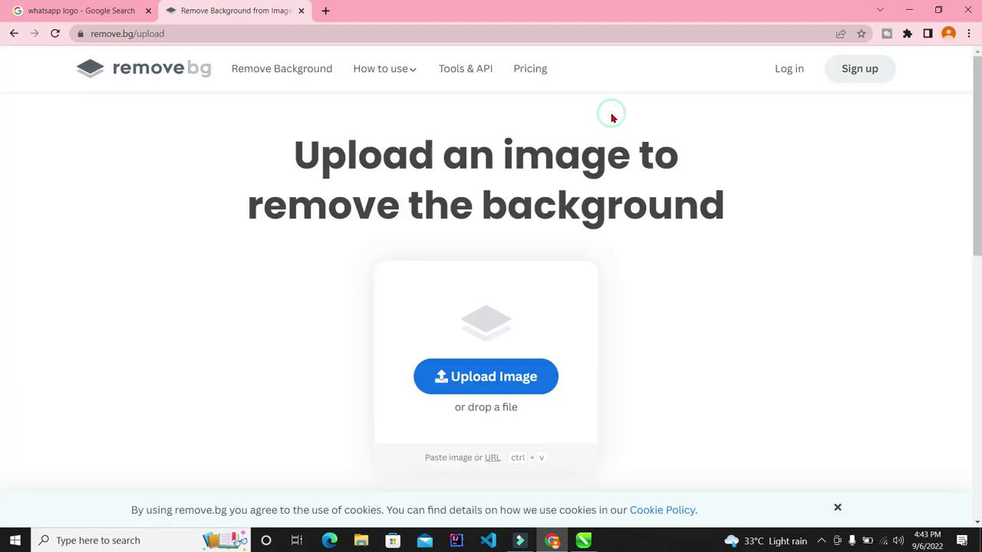
click(17, 9)
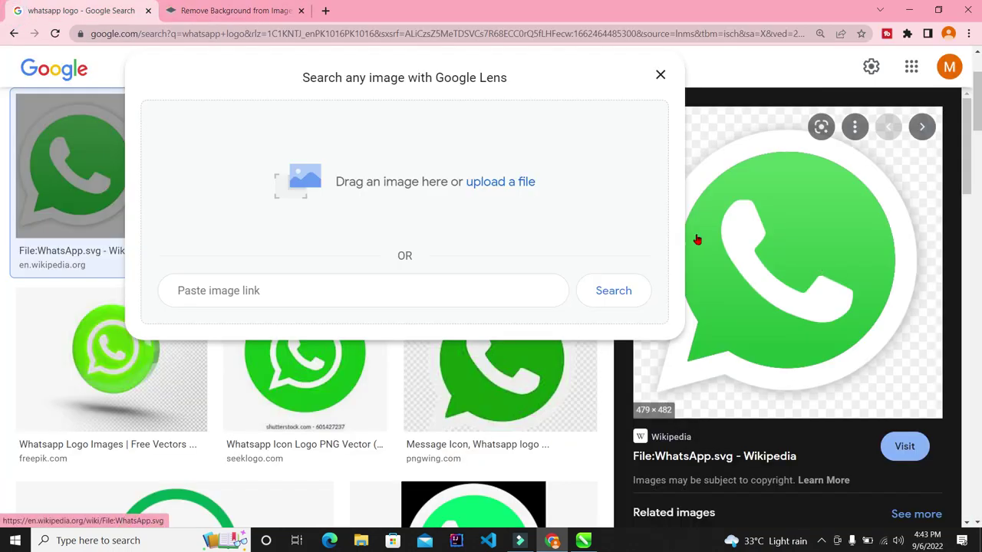
click(661, 75)
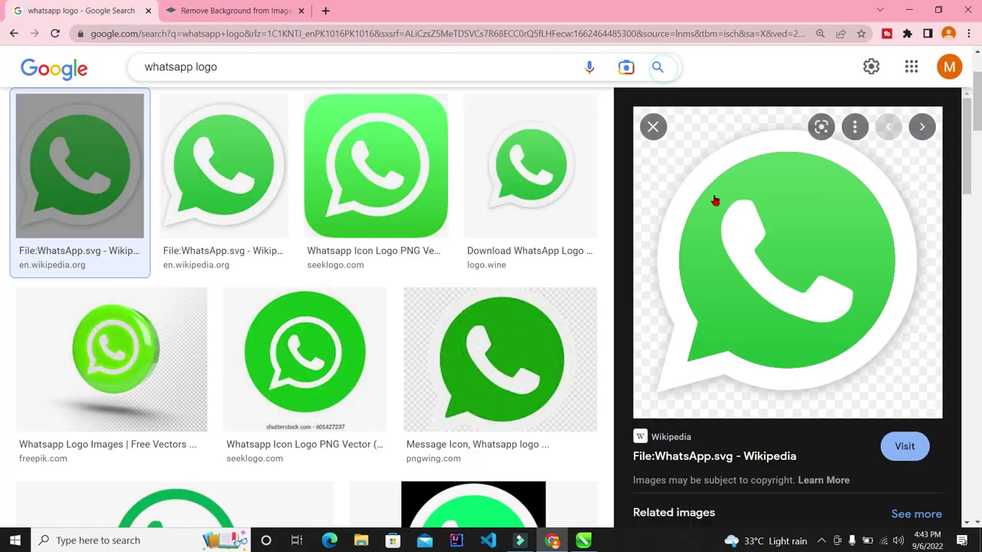
Copy the second Wikipedia WhatsApp logo image from the search results and paste it into remove.bg
click(230, 166)
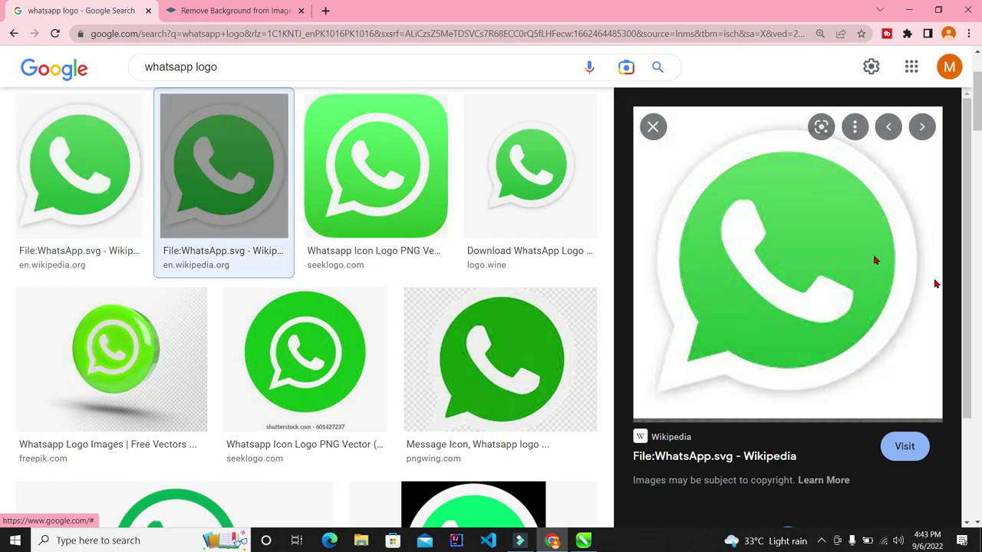
right_click(808, 232)
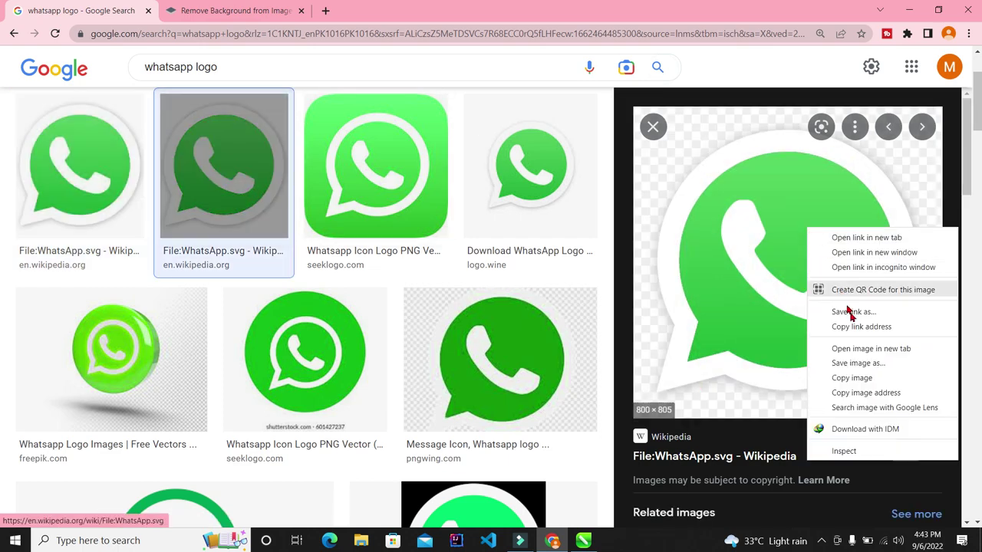
click(858, 377)
click(249, 13)
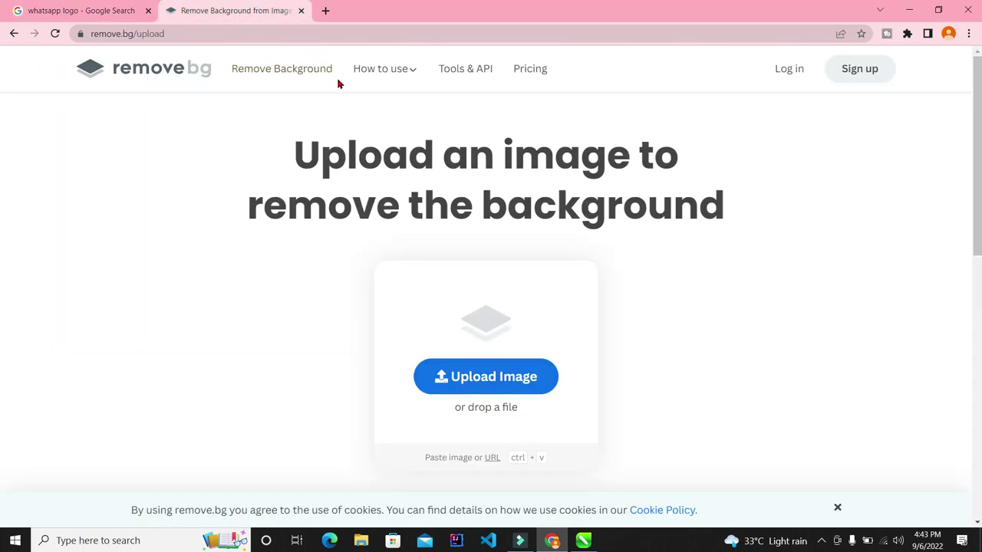
key(ctrl+v)
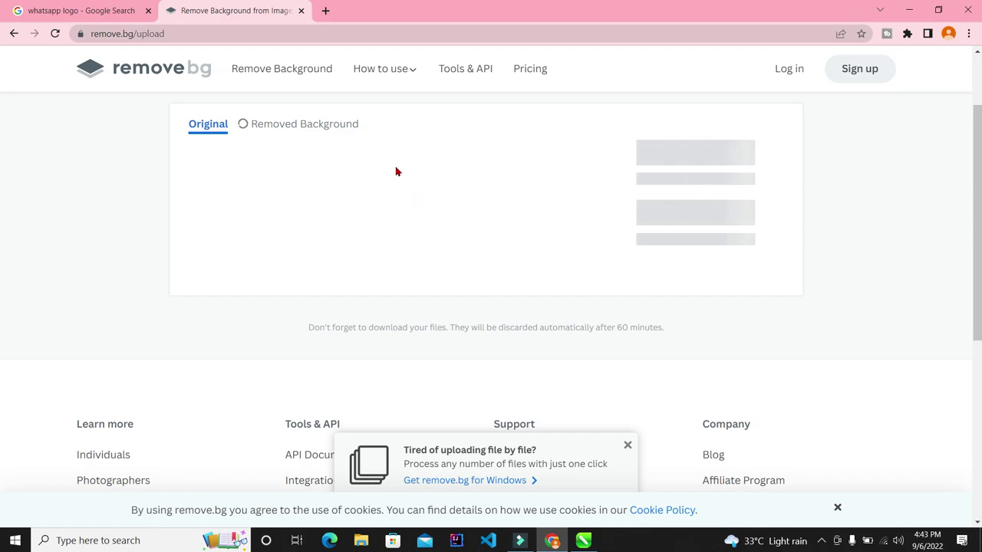
click(2, 6)
scroll(513, 302, down, 5)
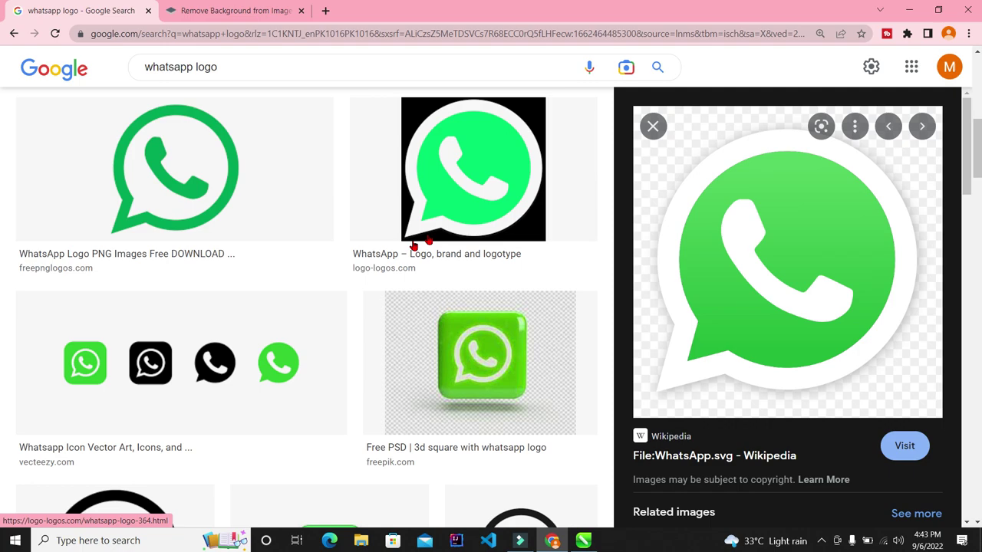
scroll(337, 237, down, 3)
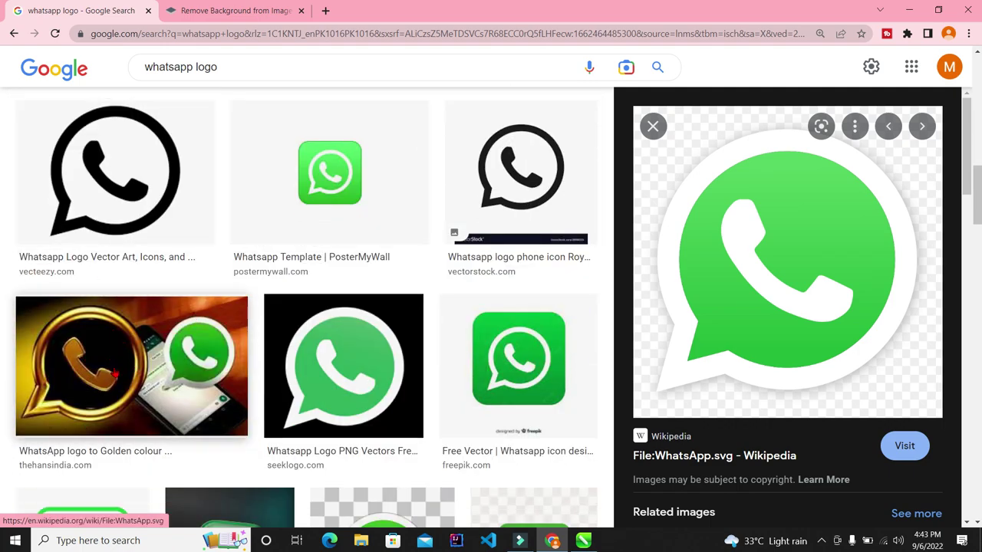
scroll(114, 374, down, 8)
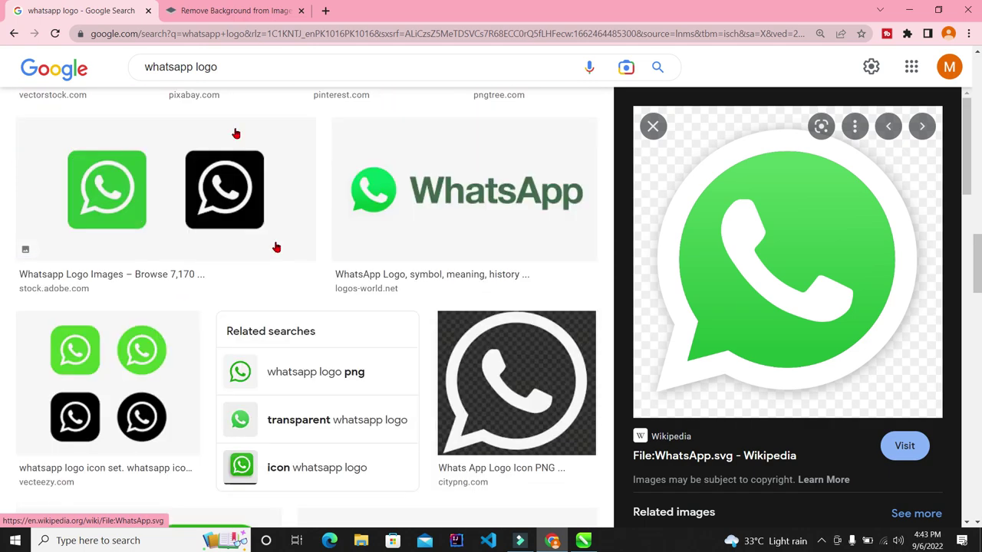
Download the free preview of the background-free logo and place the image-removebg-preview file from the Downloads folder into the CorelDRAW page
click(219, 11)
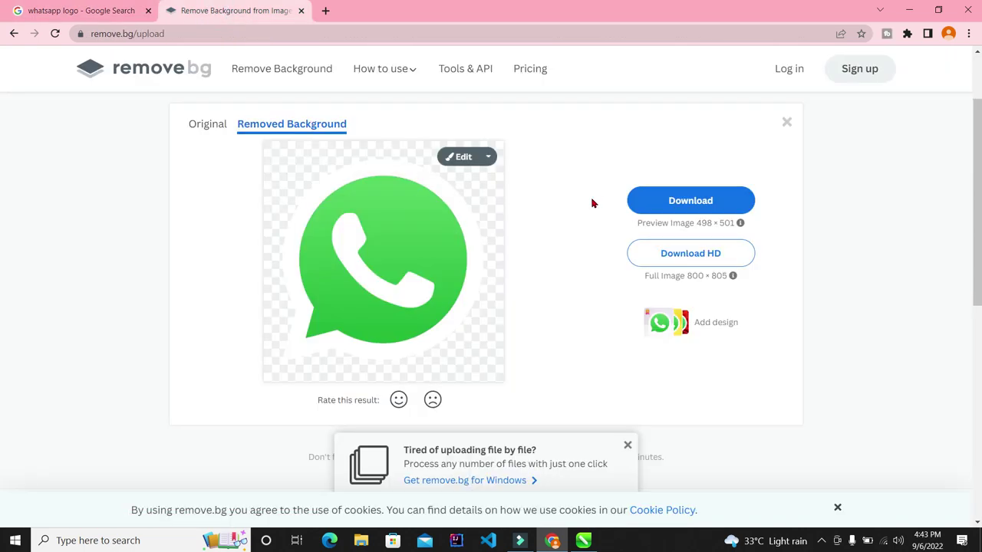
click(711, 202)
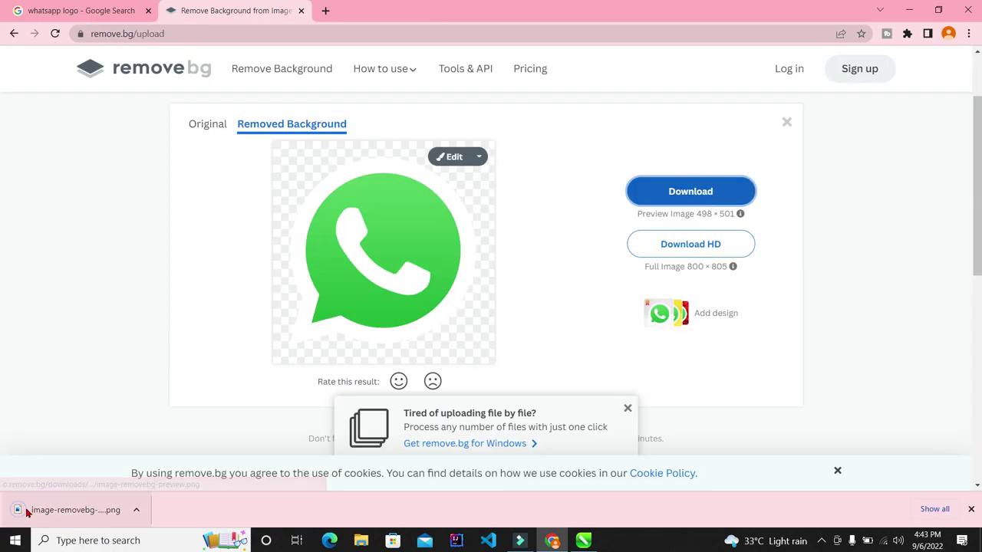
click(139, 514)
click(160, 466)
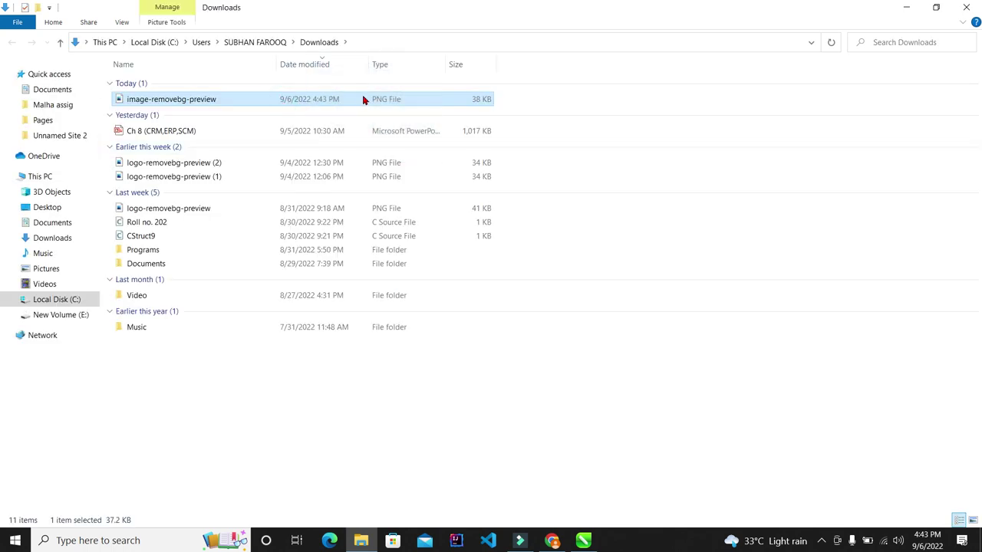
drag(381, 100, 609, 296)
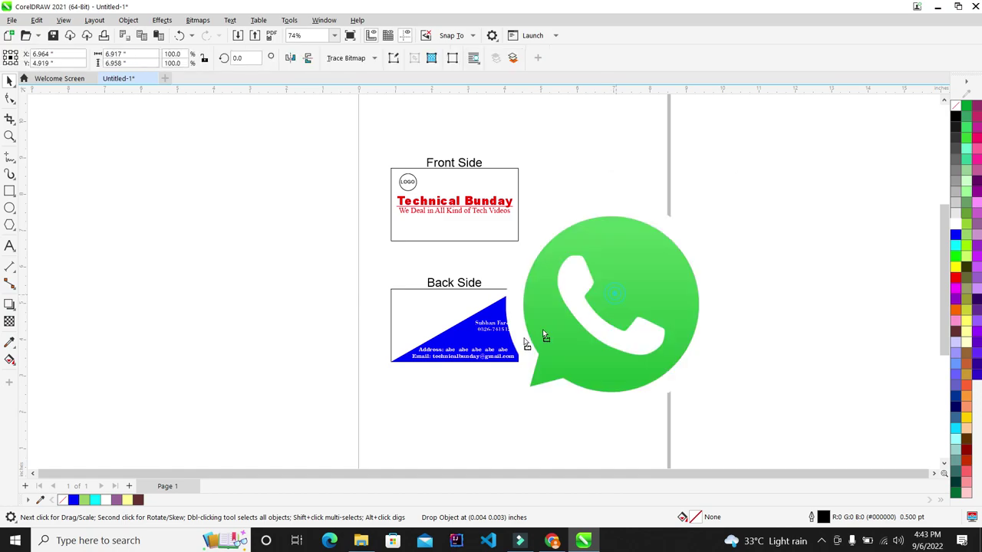
Scale the imported WhatsApp logo down to about 1.56 by 1.57 inches and move it over the lower part of the back-side card
scroll(434, 261, down, 3)
scroll(384, 353, up, 2)
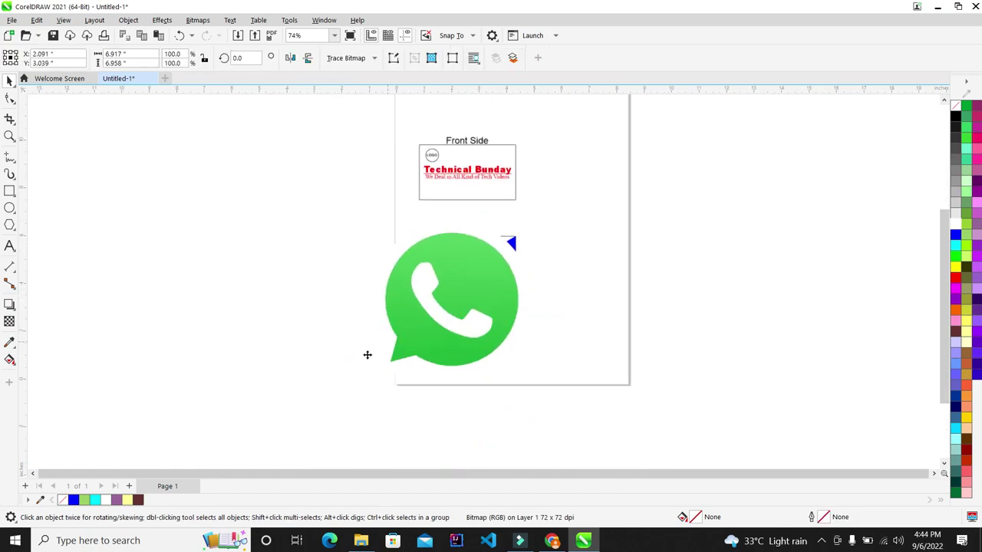
drag(354, 400, 503, 256)
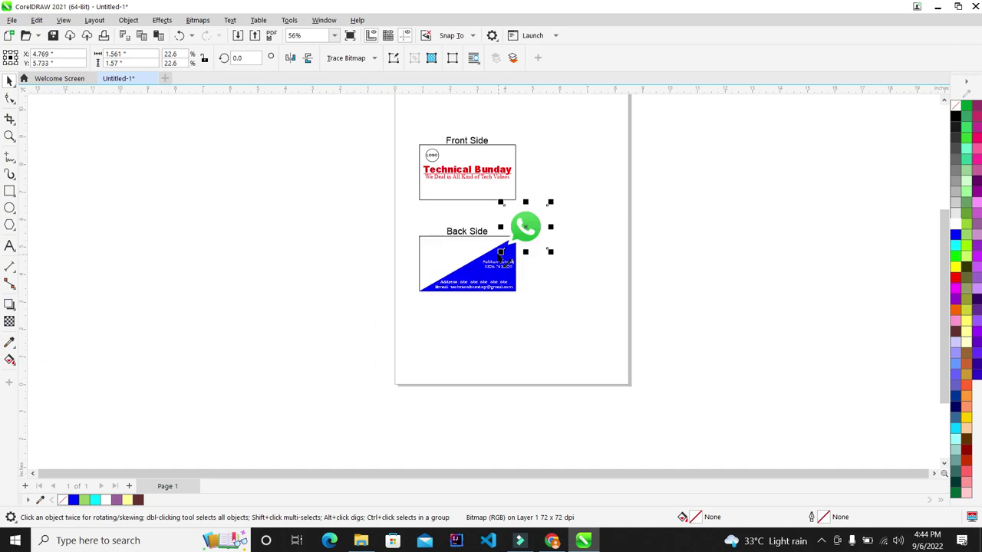
scroll(529, 227, up, 3)
drag(541, 201, 451, 349)
scroll(451, 349, up, 3)
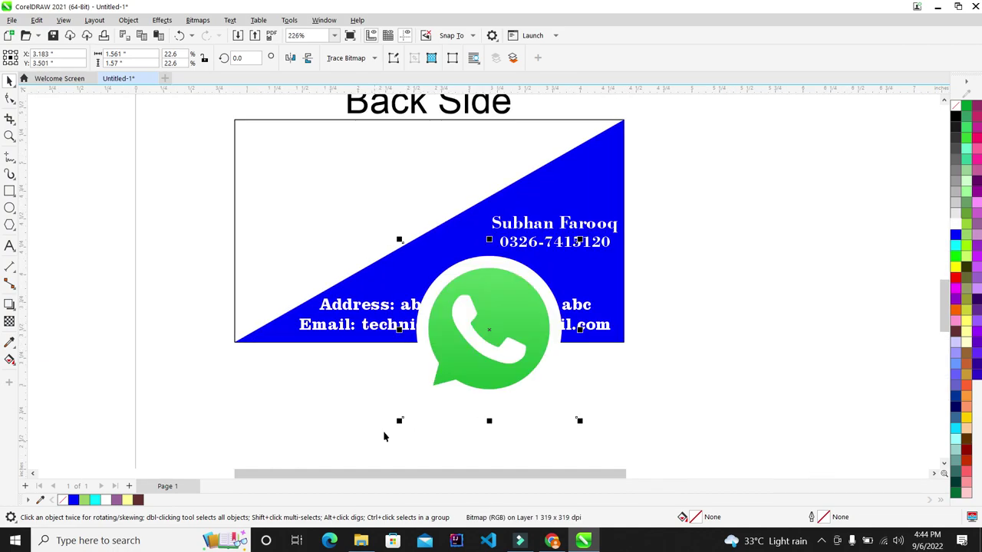
Shrink the WhatsApp logo to about 0.37 inch and position it just left of the contact's name on the back side
drag(399, 421, 325, 187)
scroll(550, 281, up, 2)
scroll(550, 280, up, 3)
scroll(296, 170, down, 2)
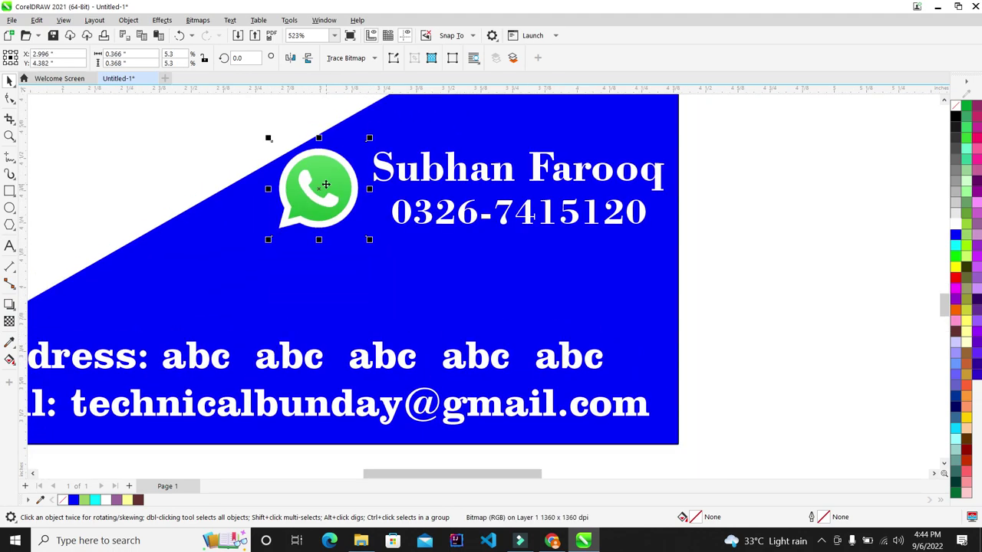
scroll(294, 172, up, 1)
scroll(322, 158, down, 2)
scroll(314, 149, up, 3)
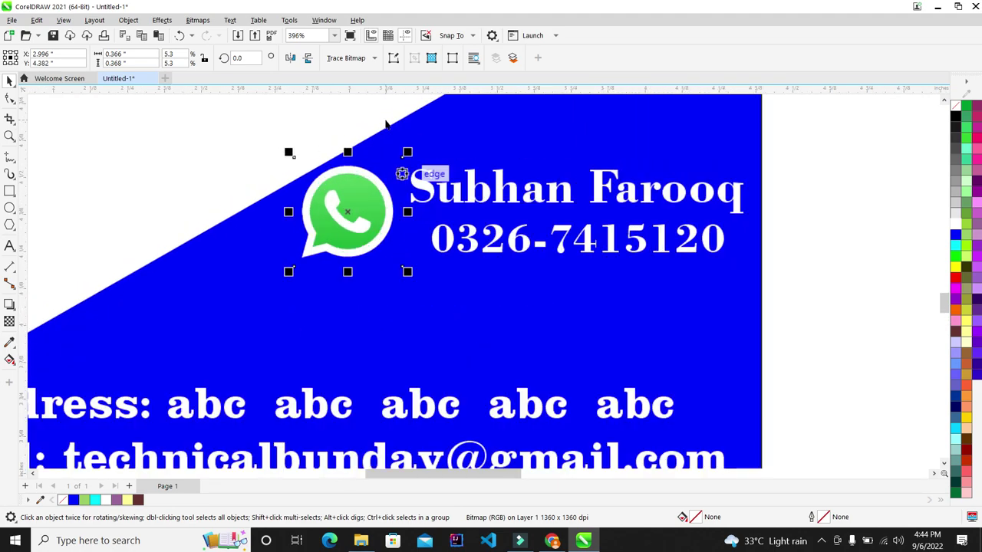
Reduce the WhatsApp logo to about 0.16 inch and place it directly left of the phone number on the back side
drag(315, 296, 343, 400)
scroll(394, 165, down, 2)
scroll(330, 295, up, 3)
drag(314, 353, 422, 247)
scroll(419, 197, up, 2)
click(419, 197)
drag(420, 197, 449, 196)
scroll(449, 197, down, 3)
scroll(471, 204, up, 2)
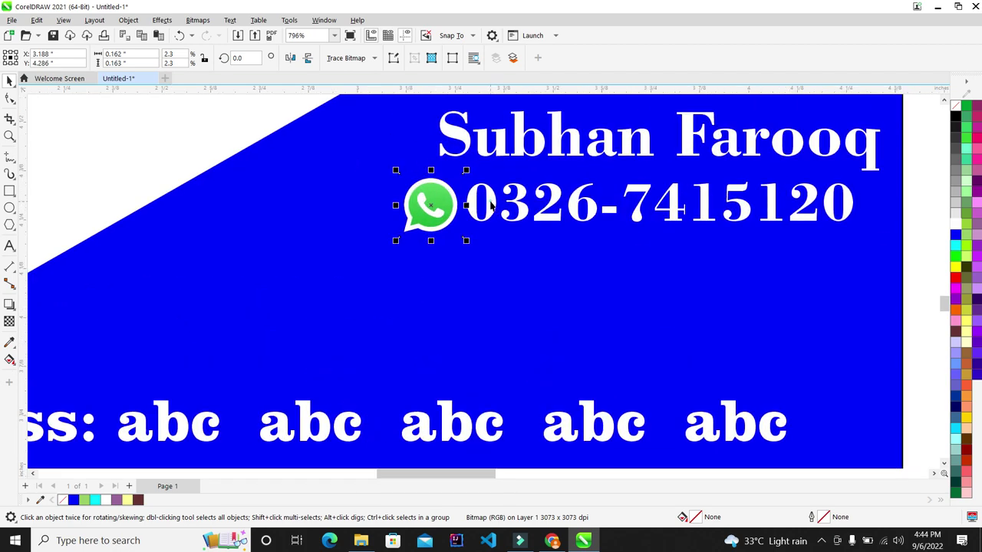
shift+click(487, 200)
scroll(486, 200, down, 2)
scroll(647, 204, up, 3)
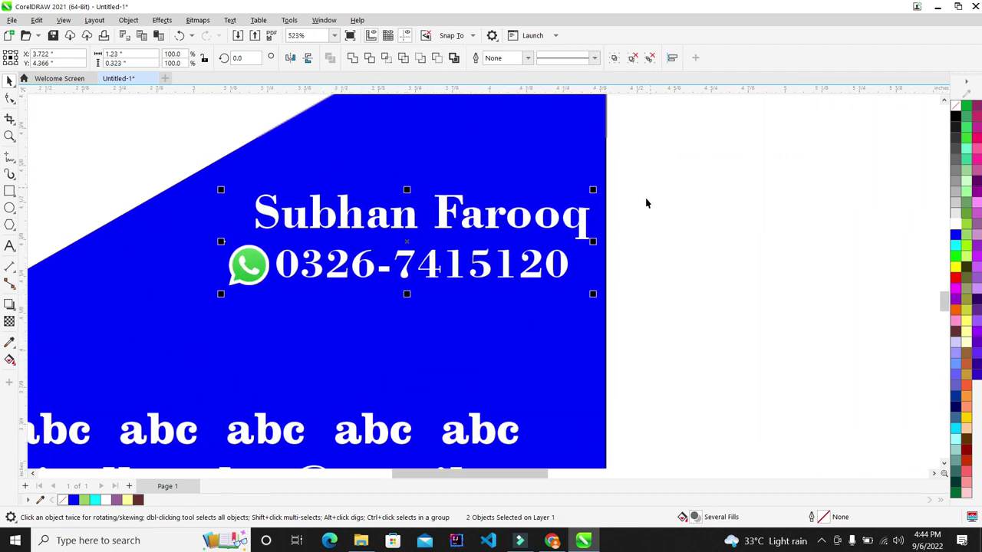
click(782, 208)
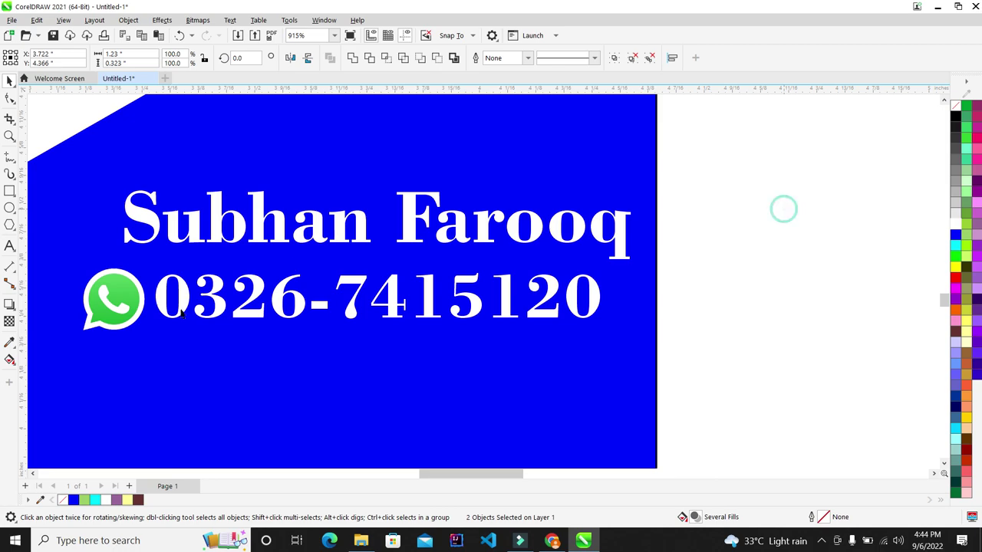
click(115, 303)
scroll(77, 318, up, 3)
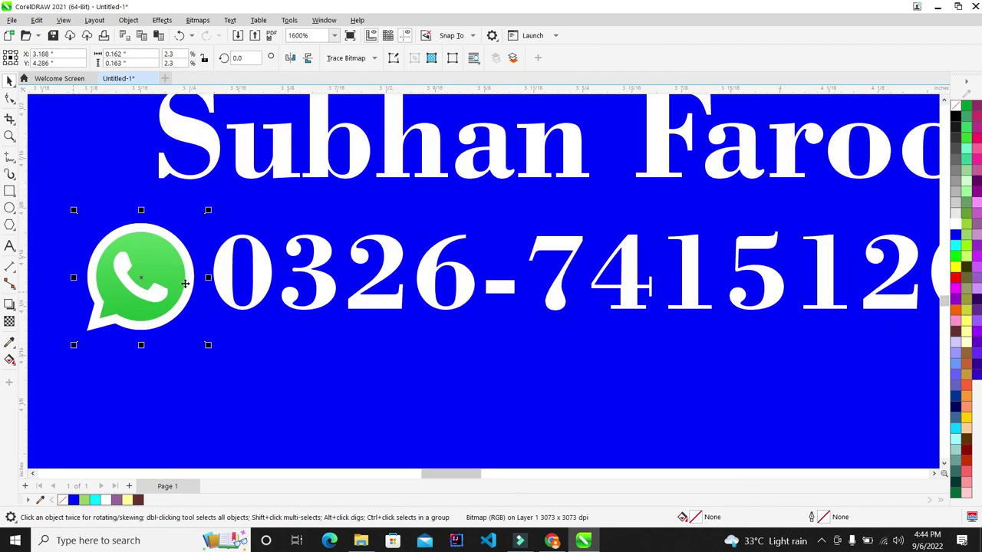
shift+click(262, 269)
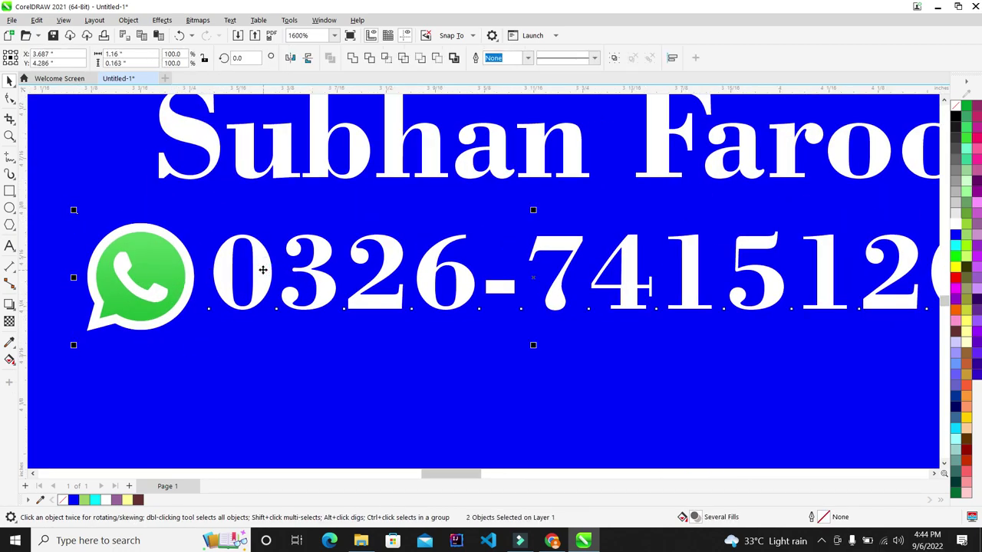
scroll(259, 266, down, 3)
scroll(287, 251, up, 1)
scroll(288, 251, down, 4)
key(Escape)
scroll(451, 259, up, 3)
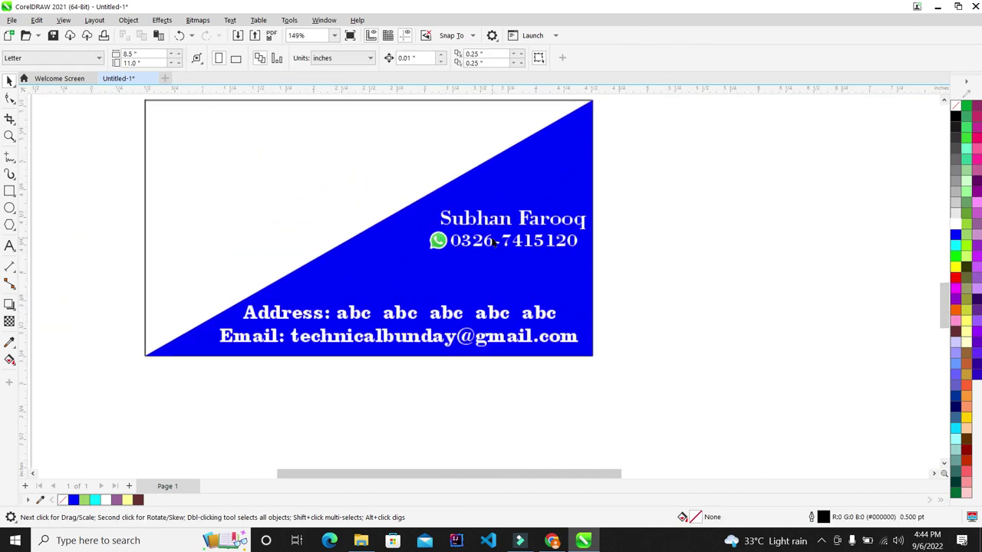
Move the WhatsApp logo slightly to the left to widen its gap from the phone number
scroll(450, 259, up, 2)
click(410, 242)
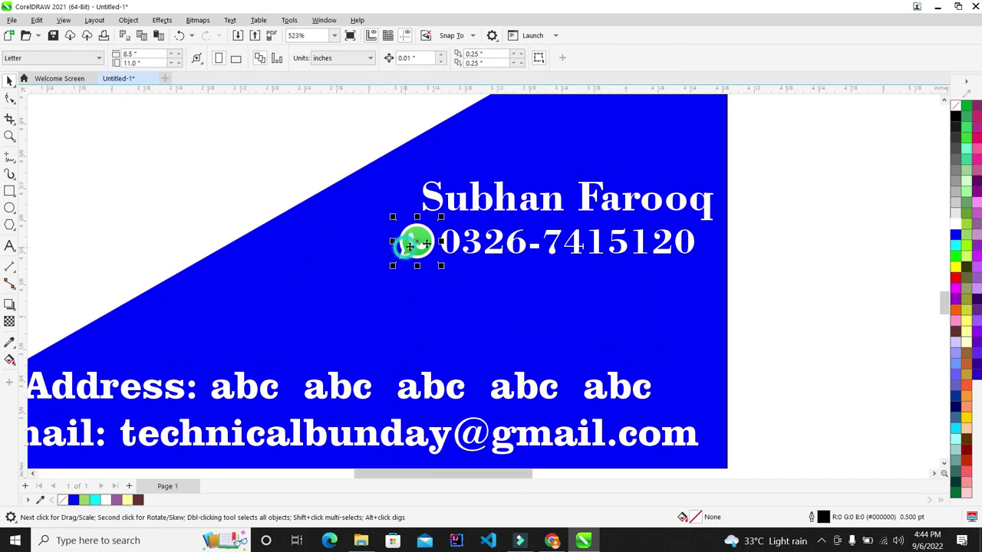
click(747, 255)
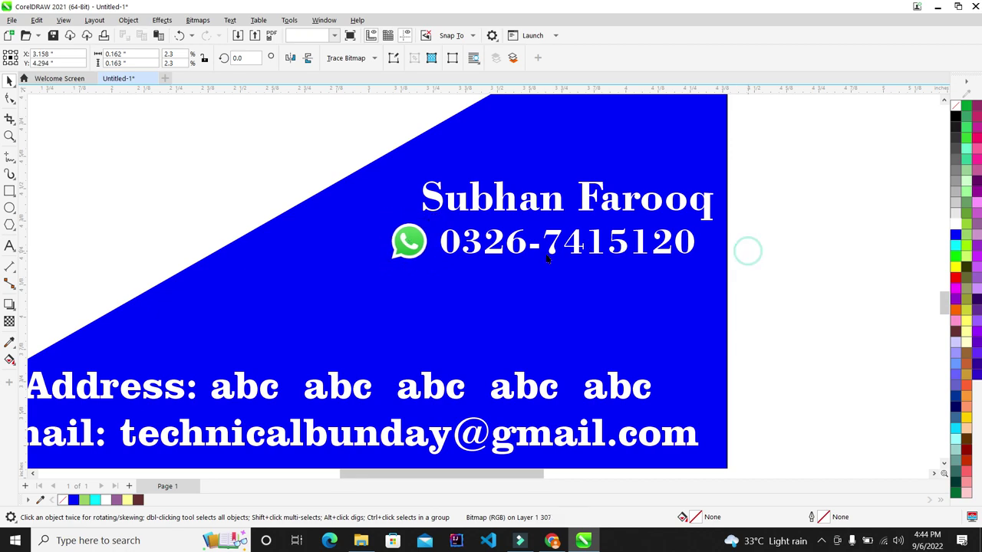
scroll(554, 251, down, 2)
scroll(554, 251, up, 2)
Group the WhatsApp logo with the phone number and centre the group horizontally under the contact's name
drag(684, 221, 158, 339)
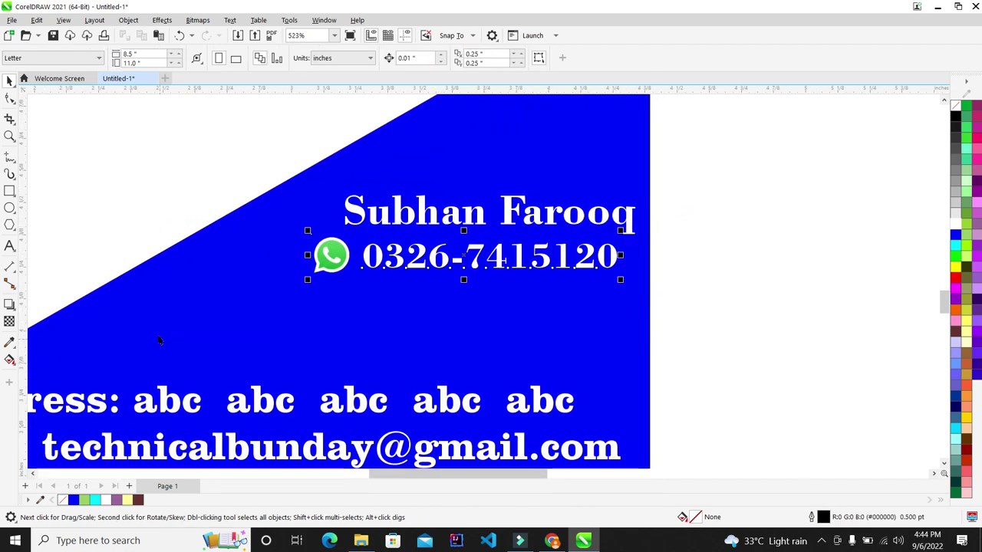
shift+click(529, 219)
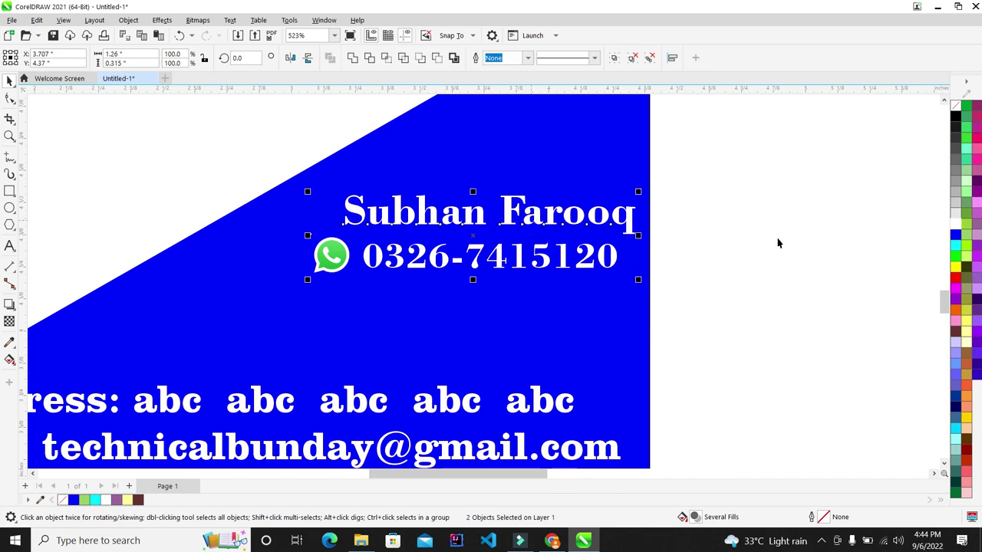
key(c)
click(651, 225)
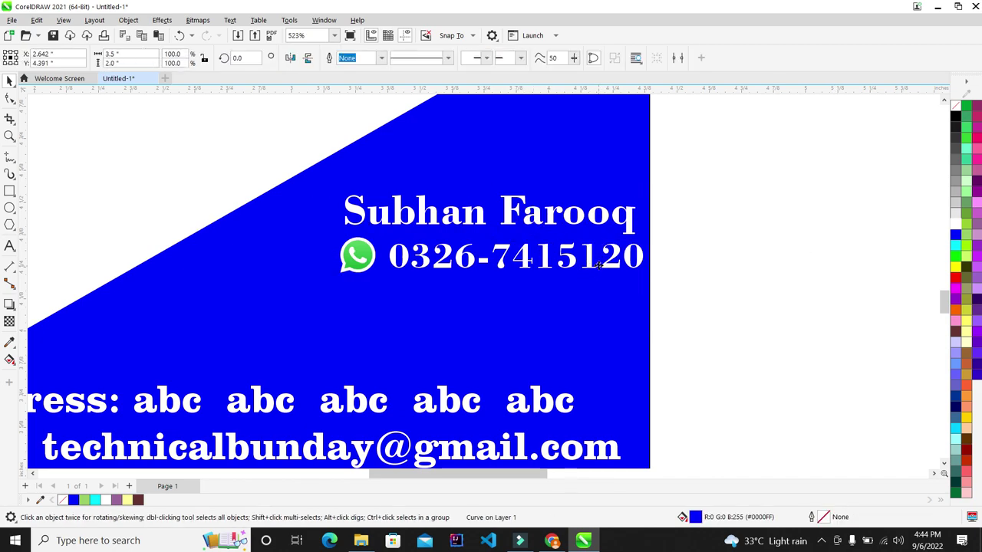
Scale the logo and phone number group about its centre to about 1.05 inches wide, narrower than the contact's name
click(606, 263)
scroll(606, 263, up, 2)
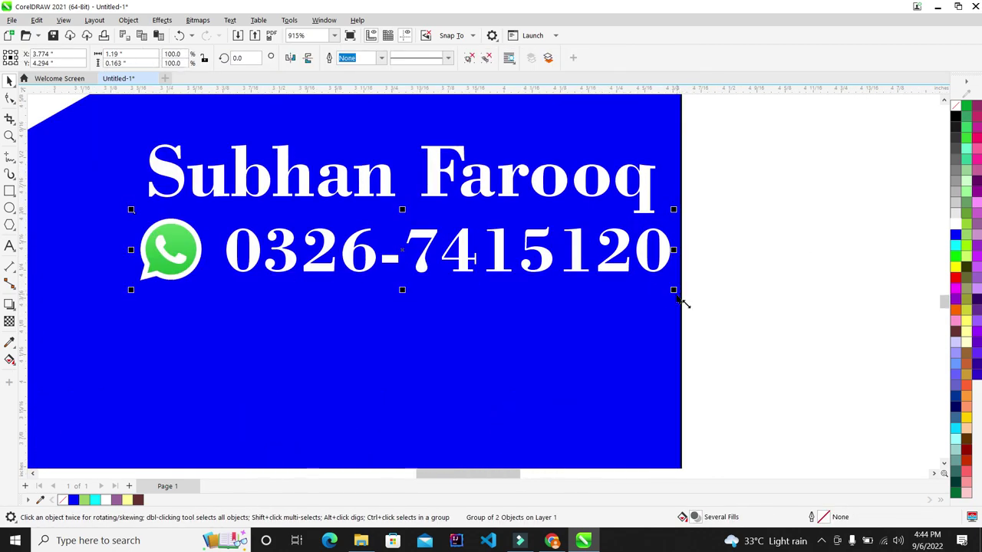
drag(675, 291, 669, 295)
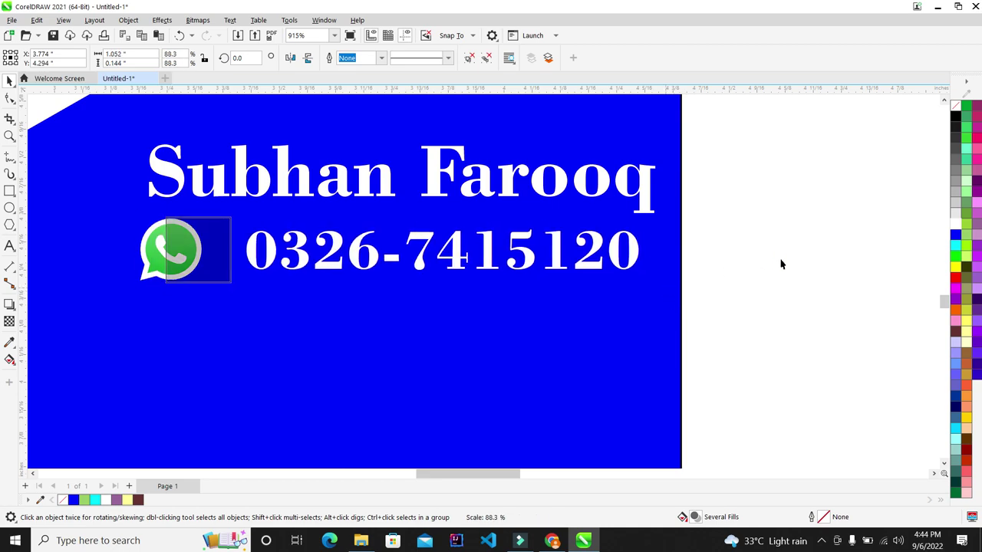
shift+click(643, 190)
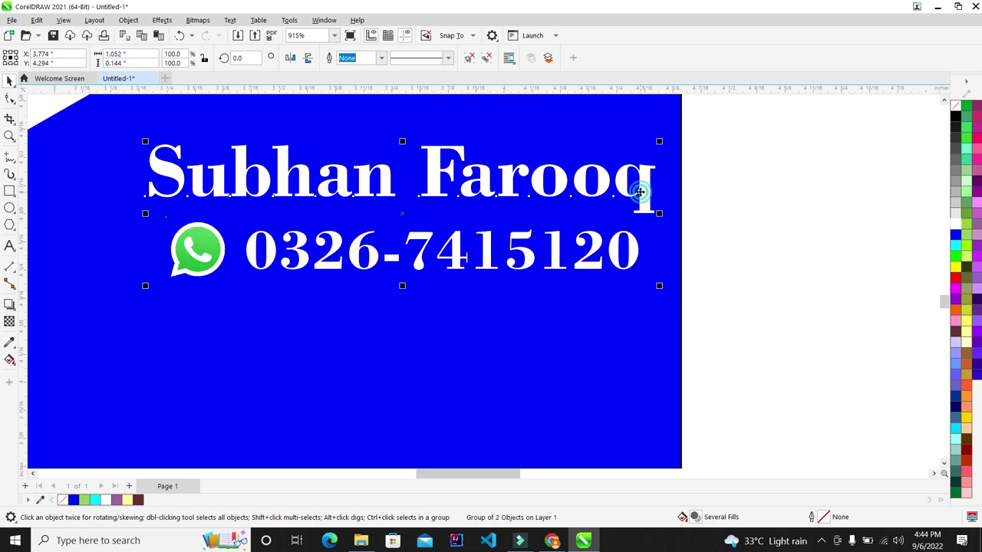
click(846, 261)
Place a copy of the back side's blue triangle in the empty area left of the front-side card
scroll(658, 234, down, 3)
scroll(620, 231, down, 4)
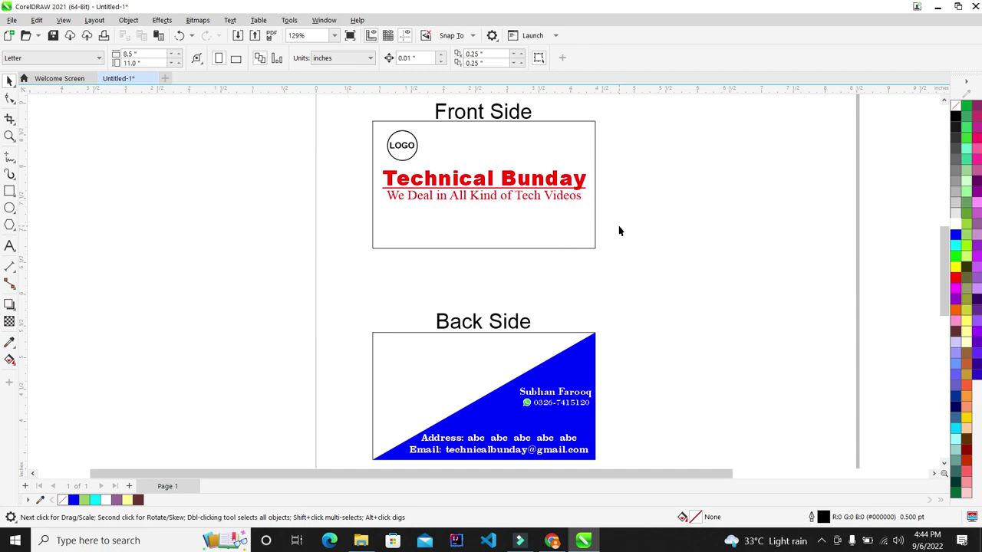
scroll(459, 138, up, 2)
scroll(481, 197, down, 2)
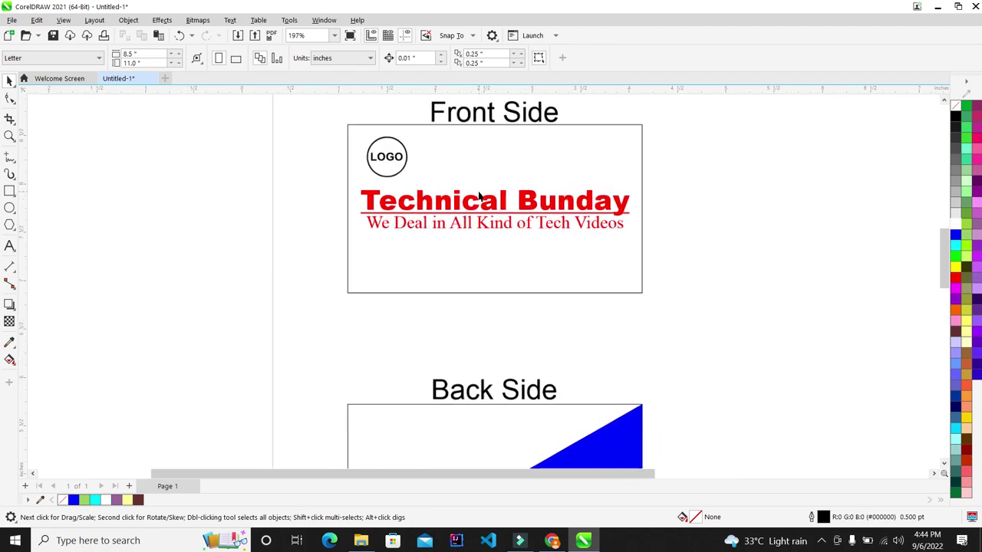
drag(589, 383, 276, 215)
scroll(127, 197, up, 1)
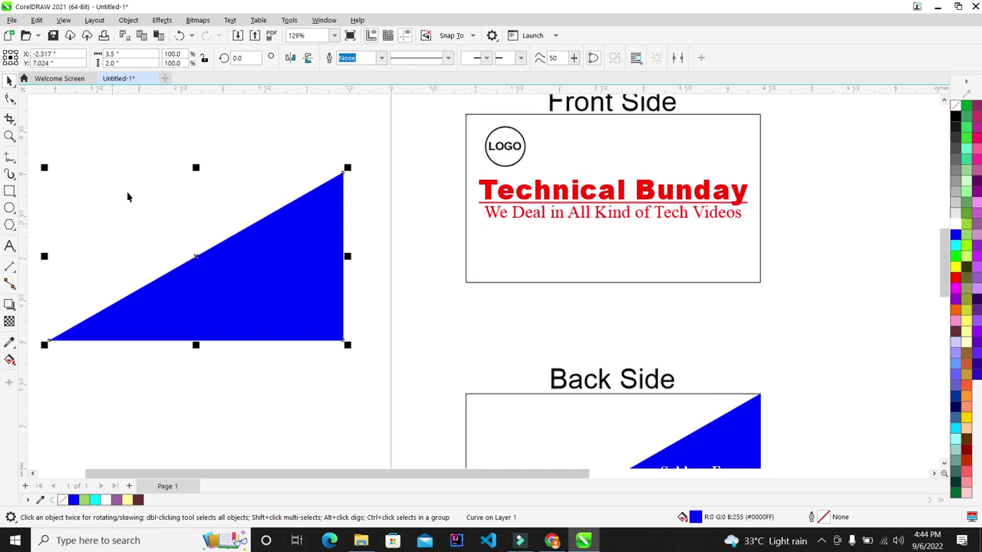
Centre the copied blue triangle horizontally and vertically on the front-side card rectangle
shift+click(668, 269)
key(c)
key(e)
scroll(765, 222, down, 2)
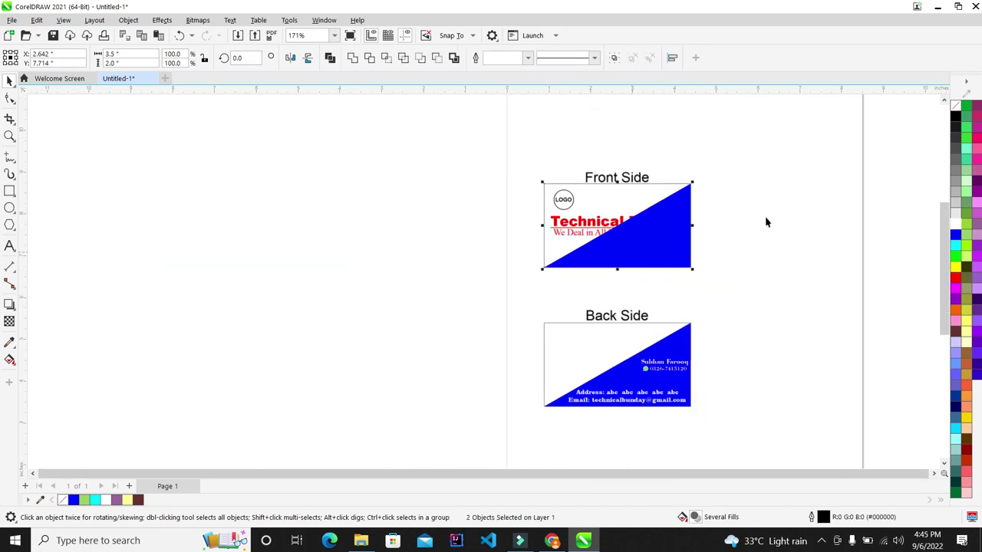
scroll(765, 223, up, 1)
Mirror the front-side triangle horizontally and vertically, and place it behind the logo circle and the text
click(652, 269)
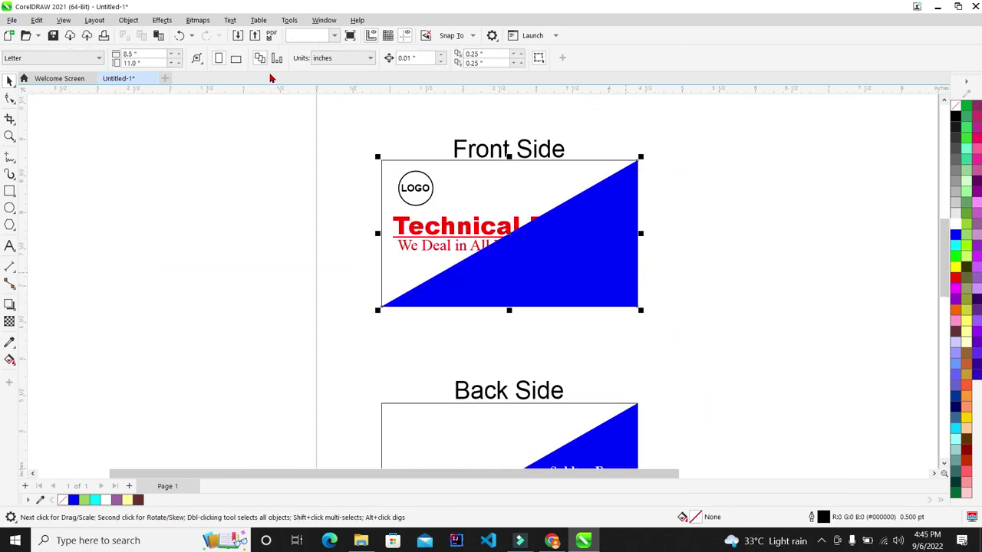
click(293, 61)
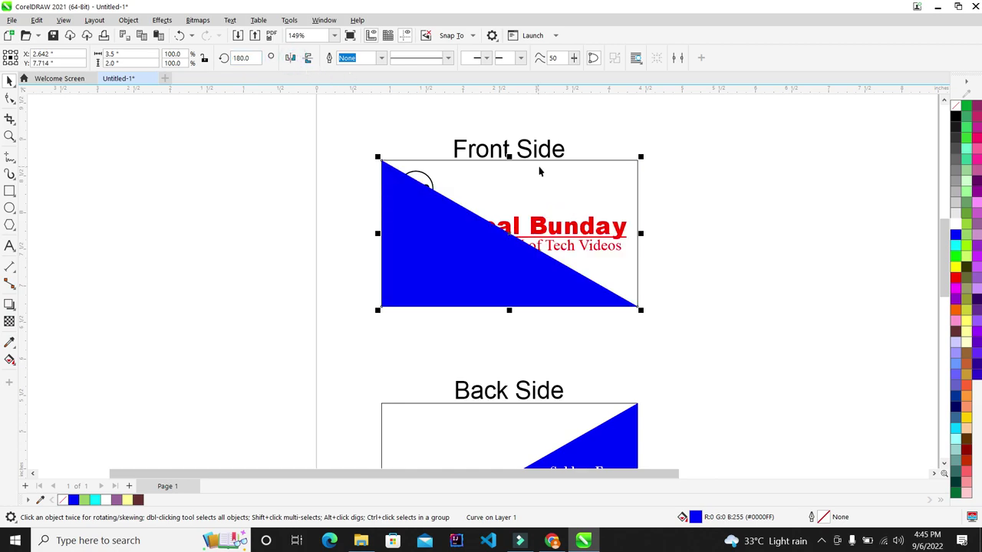
scroll(587, 171, up, 1)
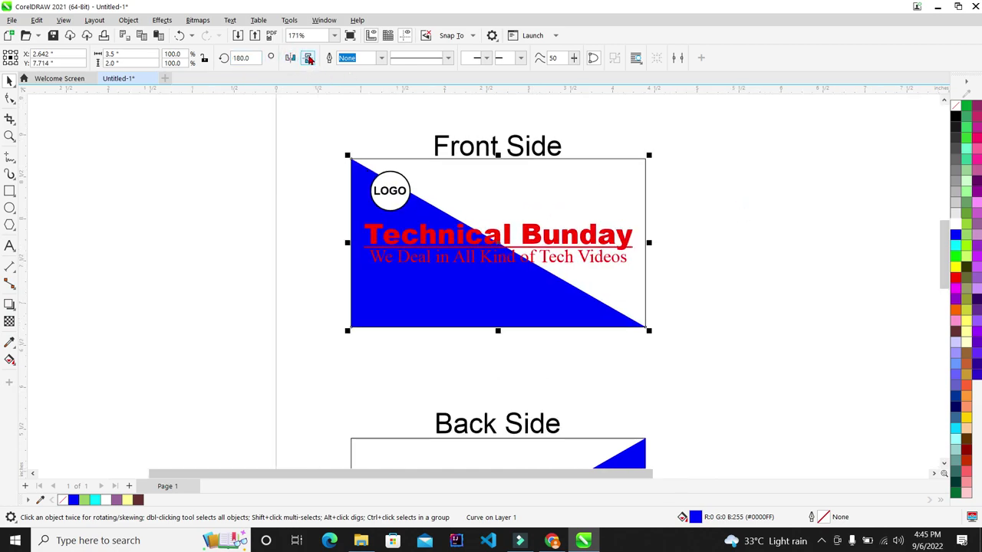
click(308, 59)
click(757, 261)
scroll(429, 153, down, 1)
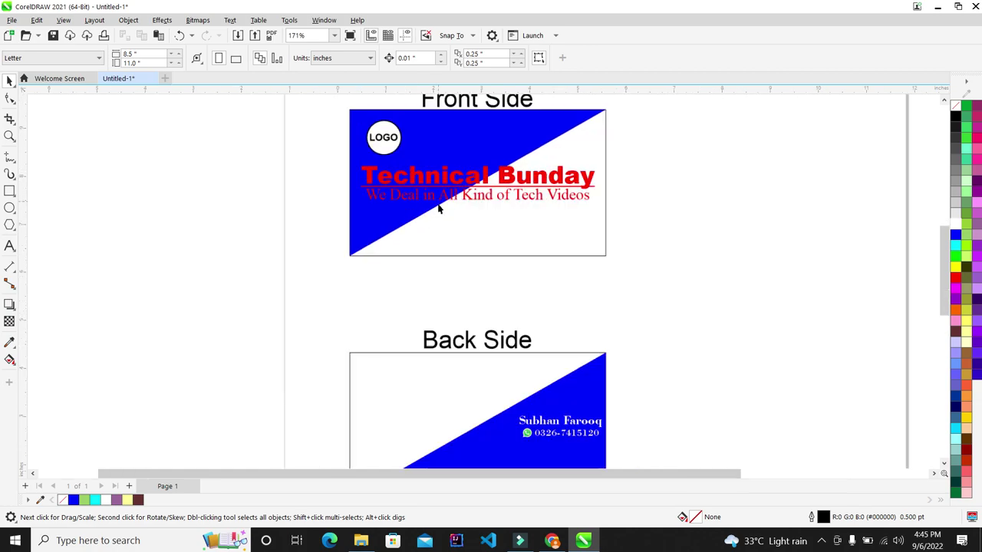
Give the front-side title and tagline group a 3.0 pt outline placed behind the fill and scaled with the object
scroll(484, 161, up, 4)
drag(443, 226, 131, 307)
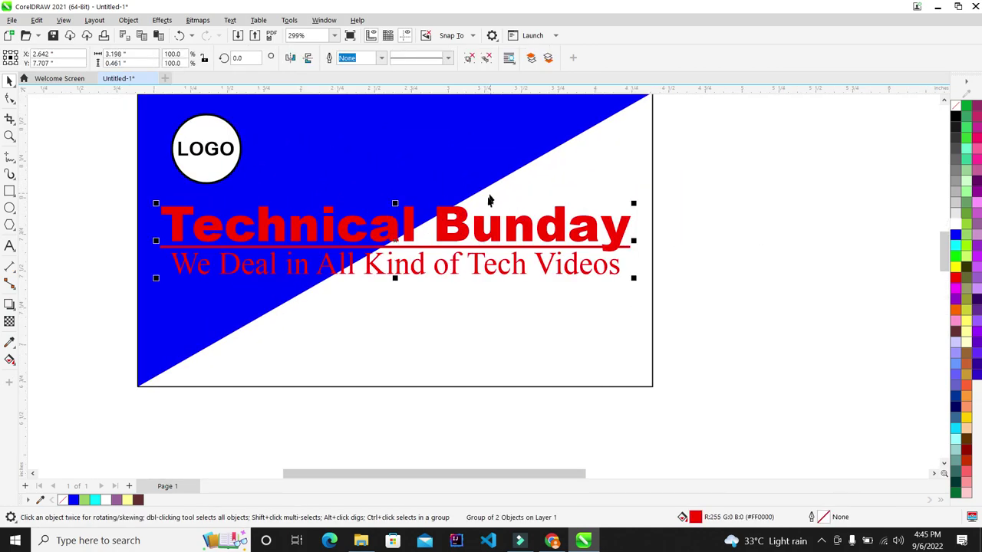
key(F12)
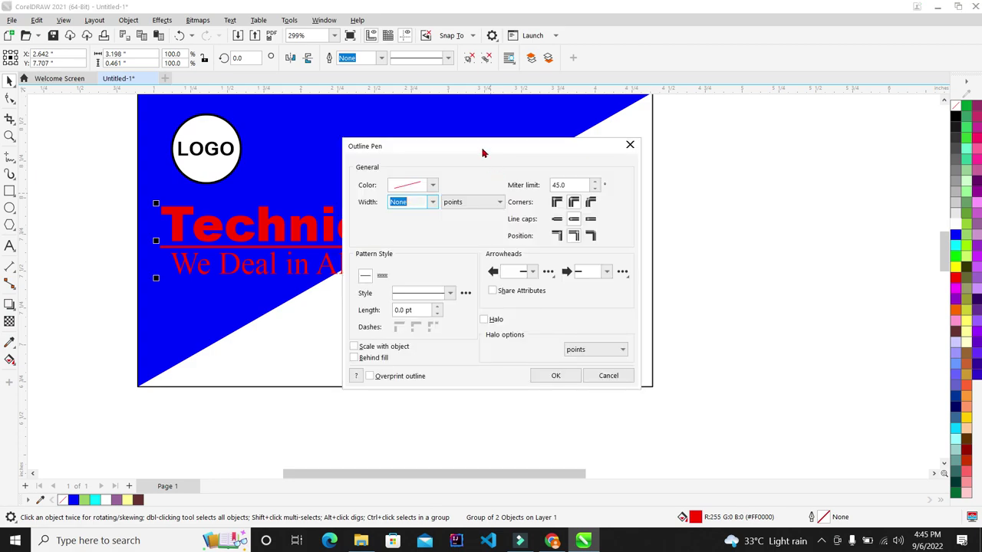
click(783, 179)
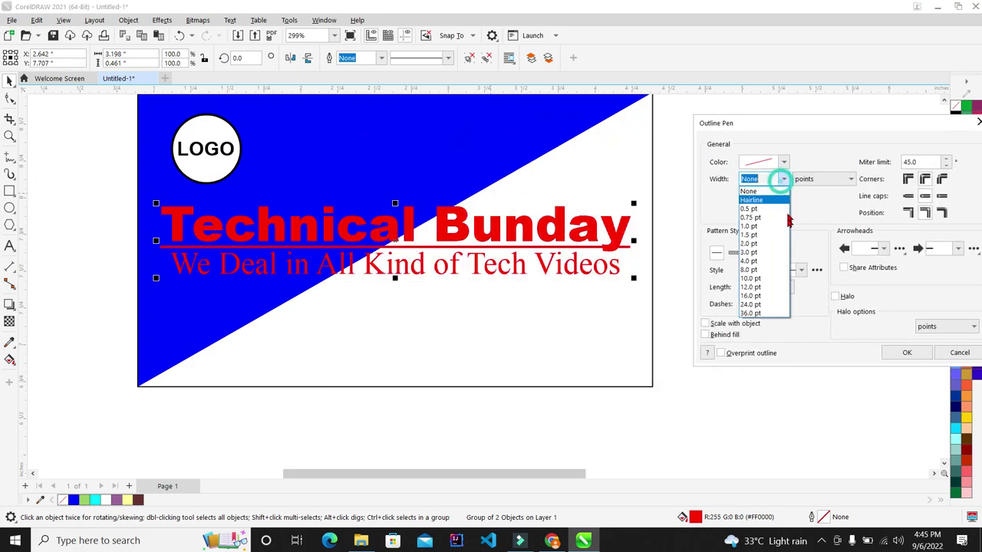
click(769, 259)
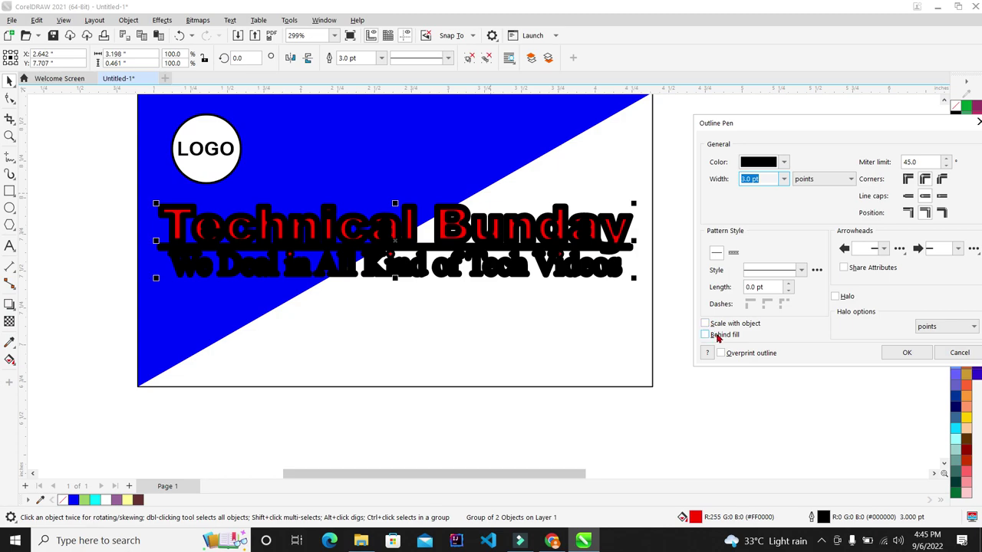
click(705, 335)
click(721, 325)
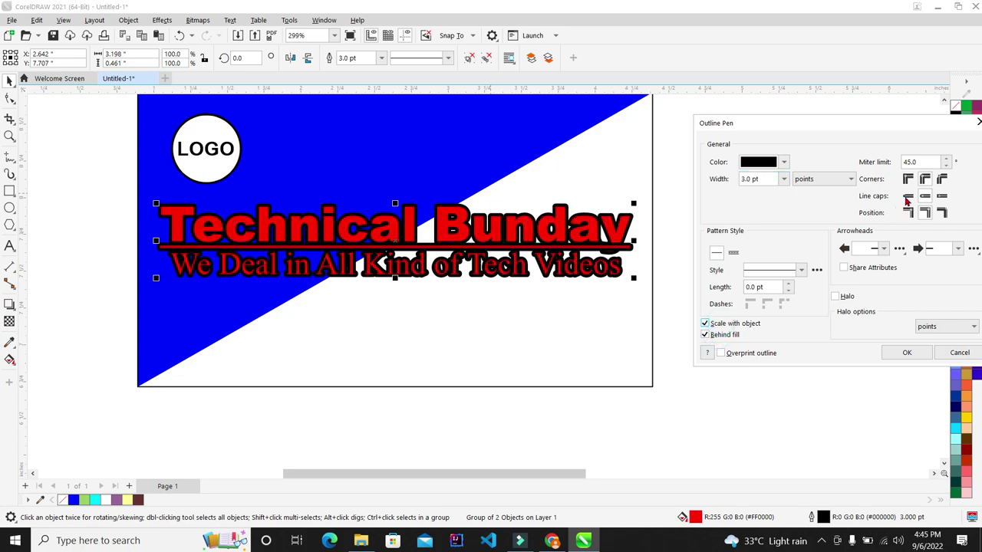
Set the outline colour of the title and tagline group to white
click(783, 163)
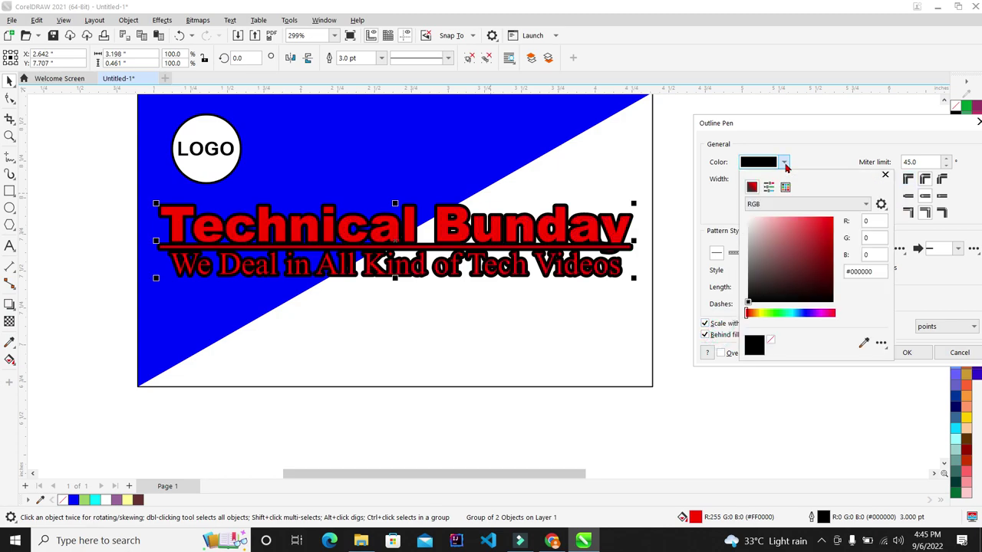
click(568, 154)
click(835, 153)
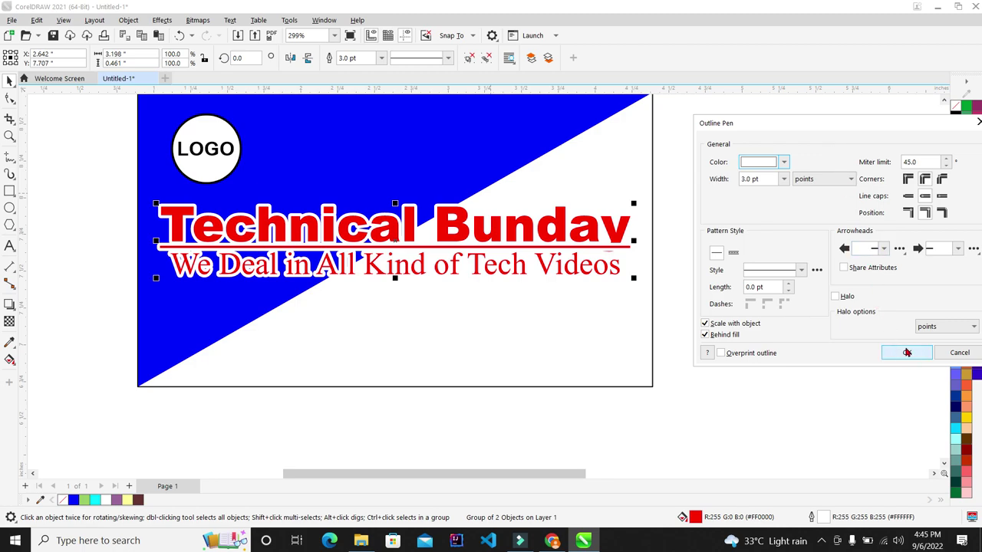
Set the white outline width of the title and tagline group to 2.0 pt and apply it
click(782, 181)
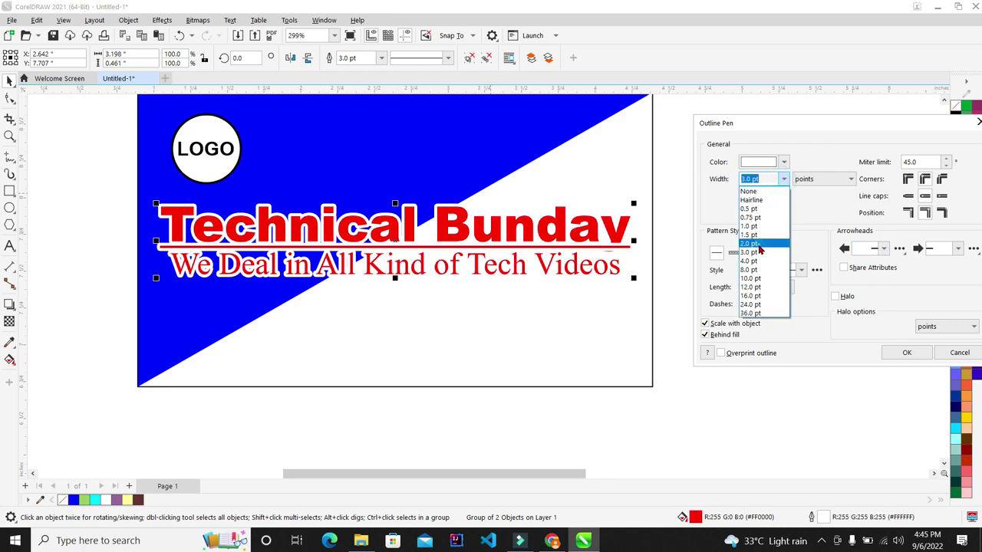
click(759, 250)
click(898, 355)
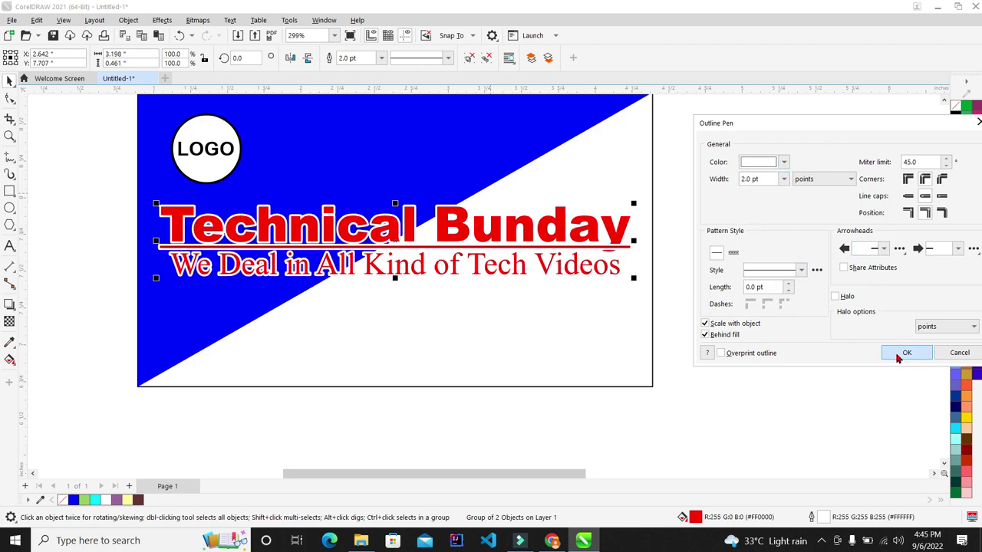
click(773, 203)
scroll(573, 203, down, 4)
scroll(574, 218, up, 2)
scroll(574, 219, up, 3)
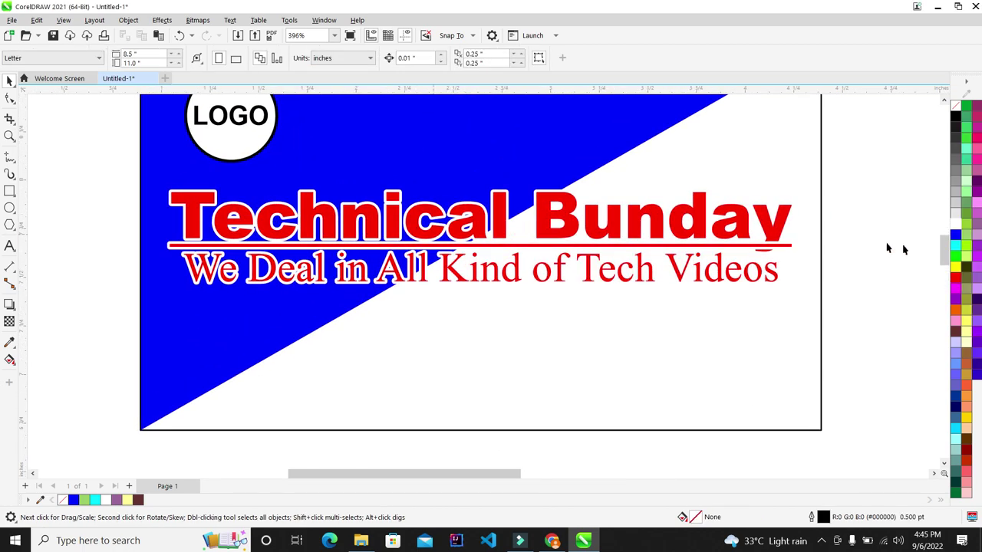
Undo the last outline width change and apply a thinner white outline to the title and tagline group
key(ctrl+z)
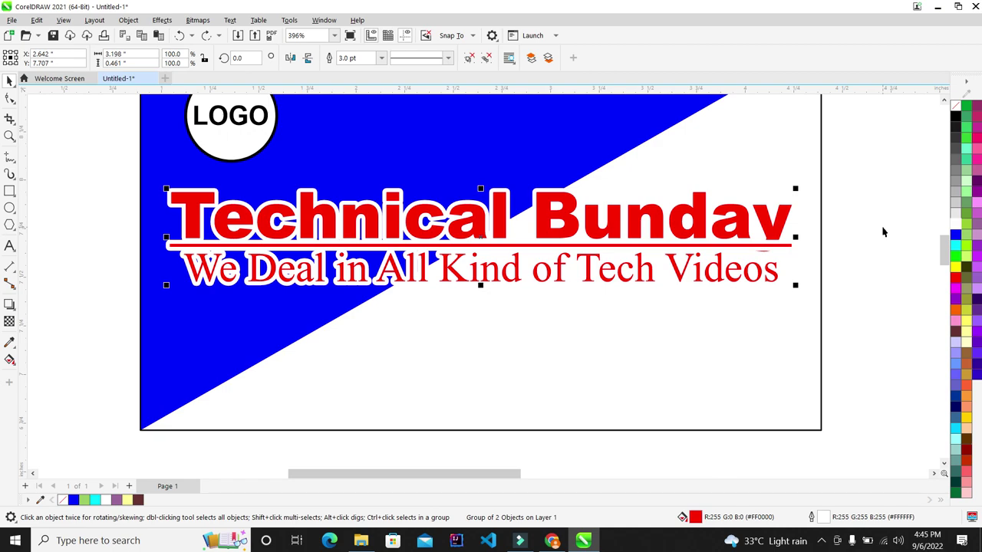
key(F12)
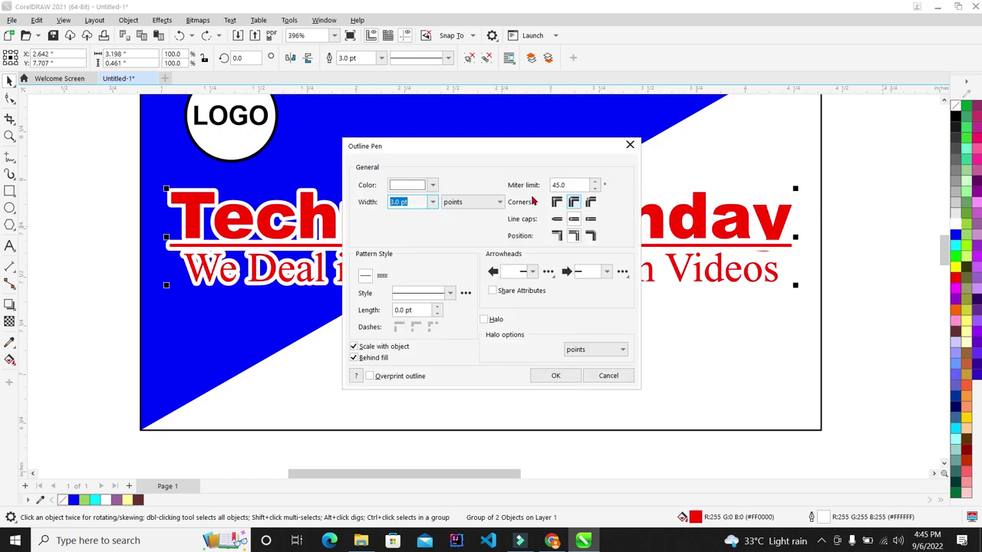
click(433, 202)
click(414, 254)
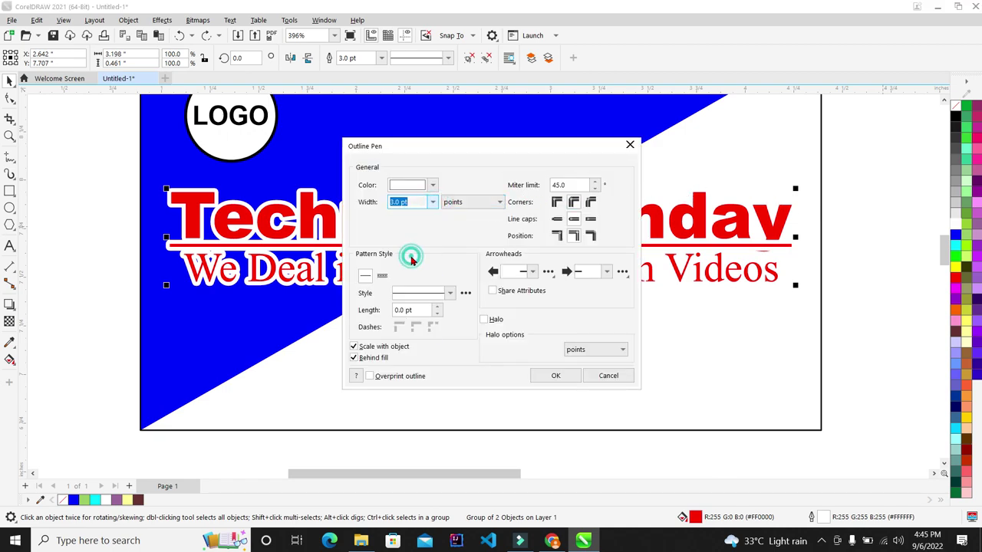
click(555, 378)
scroll(472, 208, down, 4)
click(740, 200)
scroll(666, 186, up, 1)
scroll(670, 188, up, 1)
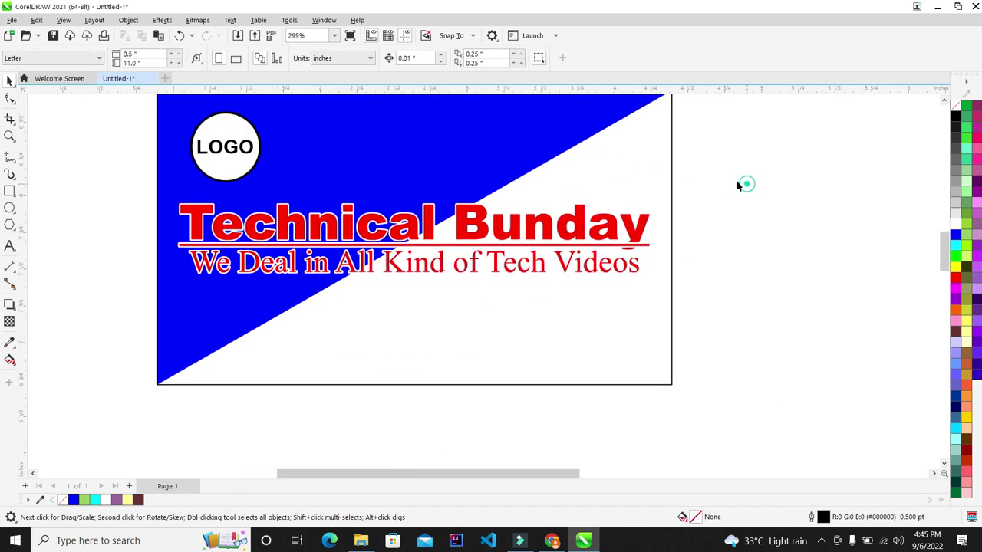
Place a copy of the front-side logo in the upper-left white area of the back side
scroll(497, 325, down, 3)
scroll(497, 326, down, 3)
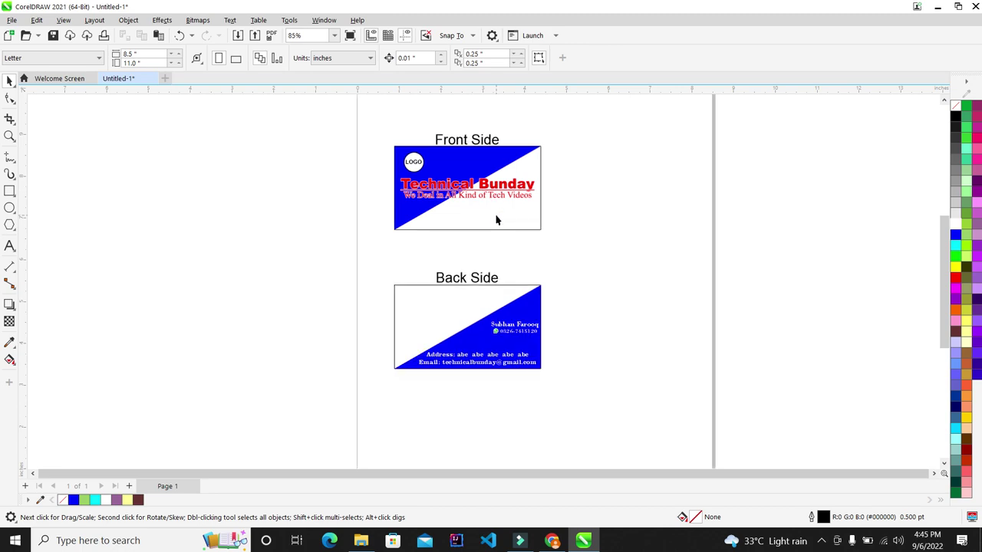
scroll(598, 232, up, 1)
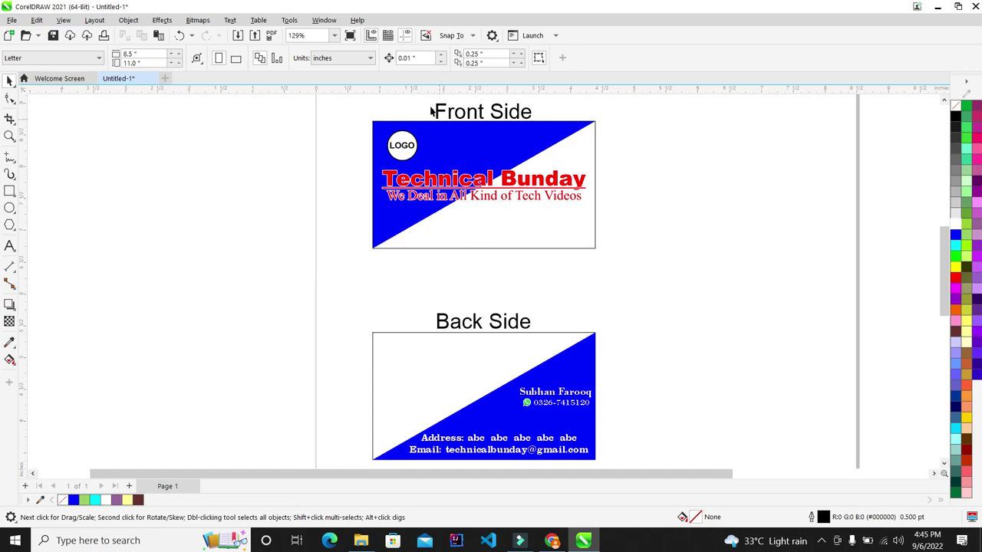
scroll(367, 114, up, 1)
click(432, 147)
scroll(433, 143, down, 2)
drag(431, 146, 436, 299)
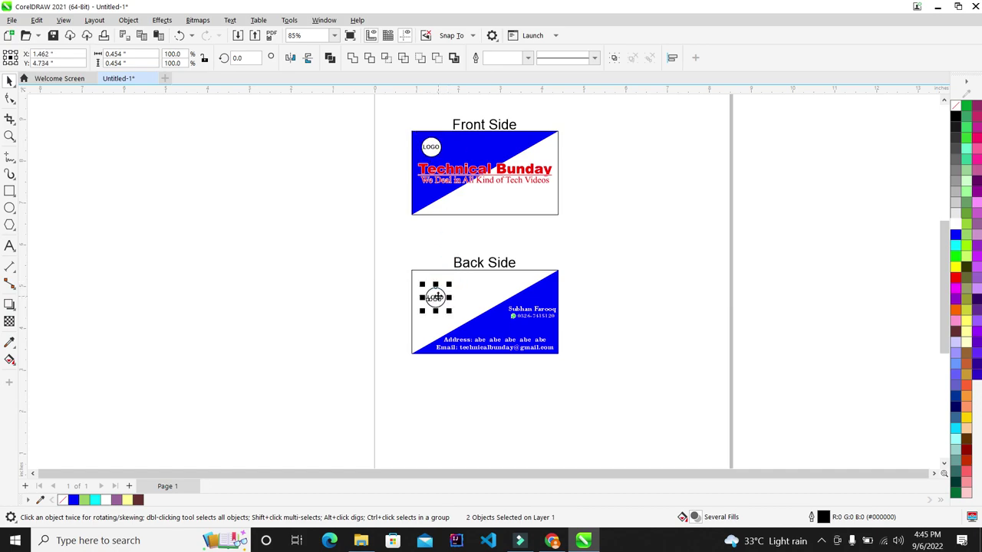
Enlarge the back-side logo to about 0.93 inches across and position it within the white area
scroll(447, 309, up, 2)
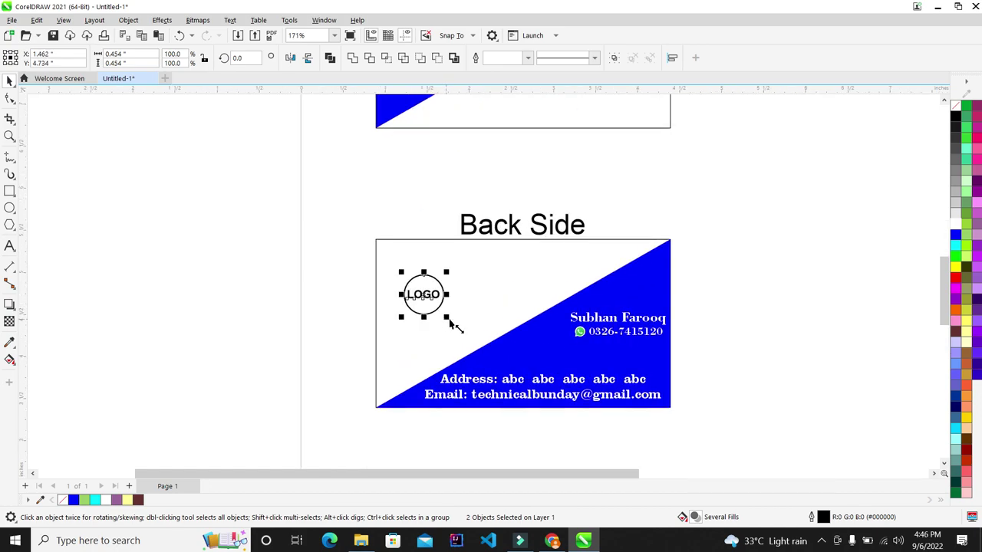
drag(446, 317, 486, 358)
drag(449, 314, 451, 293)
click(726, 297)
scroll(357, 238, down, 2)
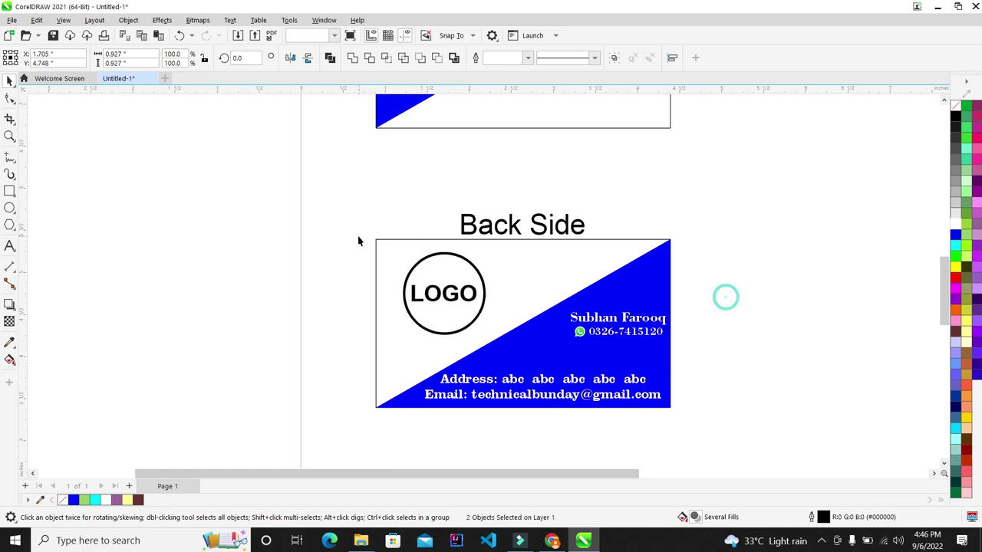
Ungroup the front-side title and tagline and move the tagline slightly lower beneath the red line
scroll(351, 184, up, 1)
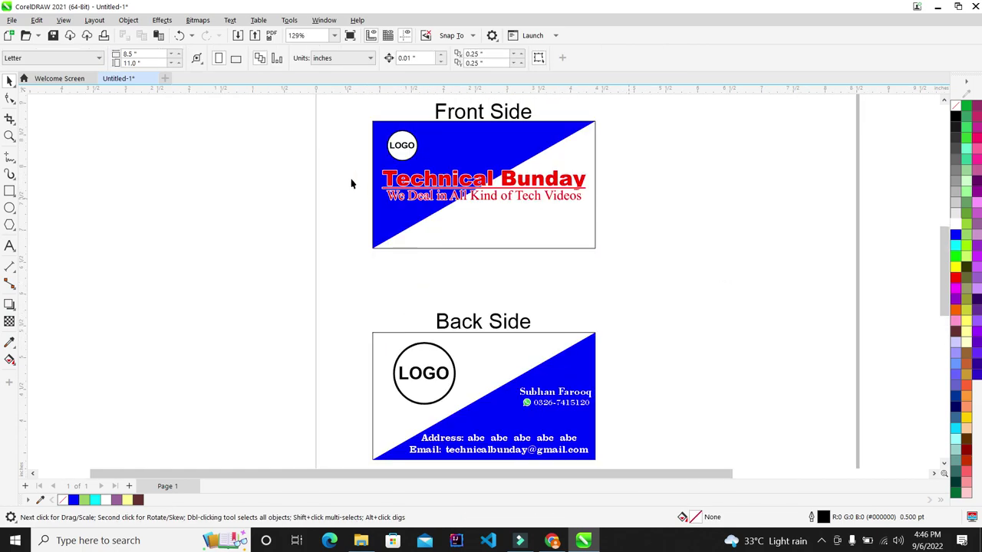
scroll(484, 164, up, 7)
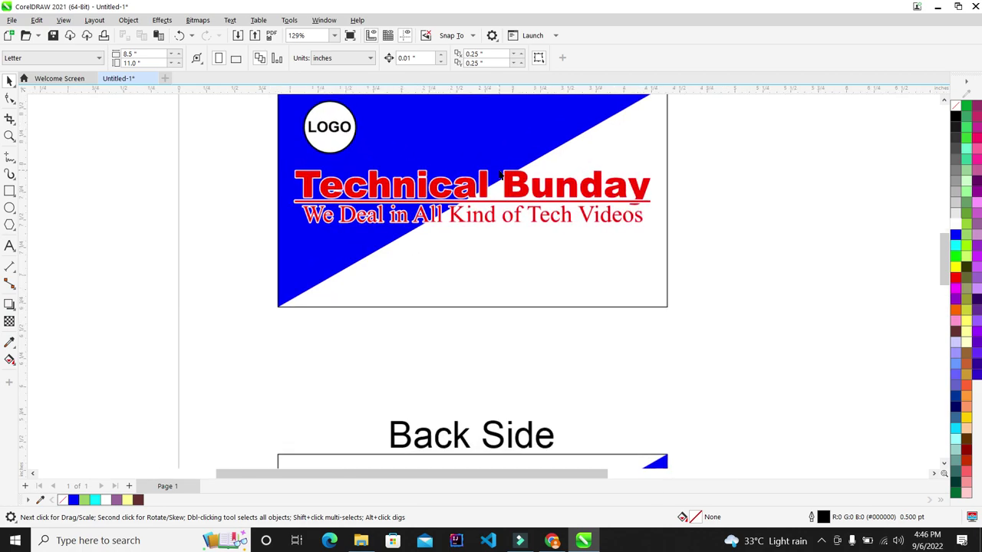
click(497, 114)
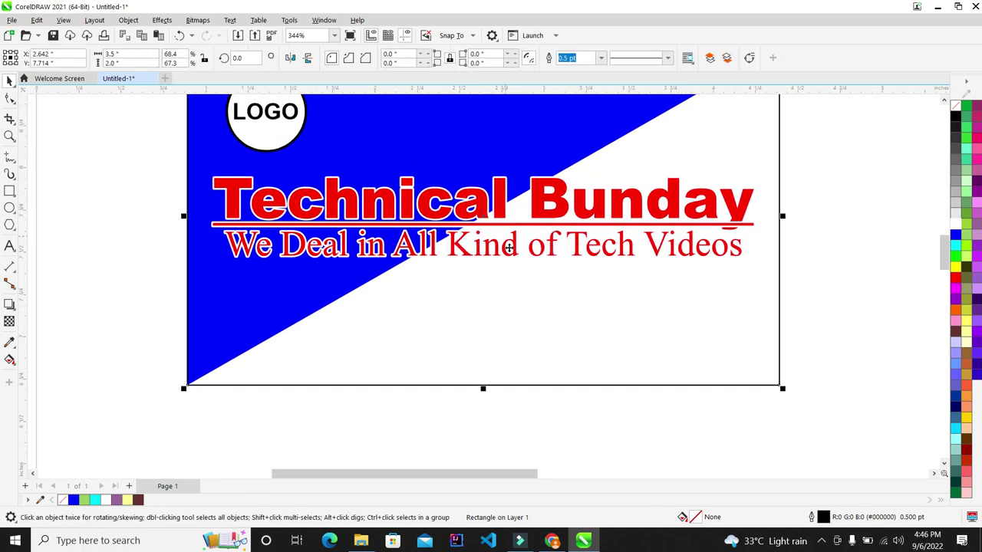
click(509, 248)
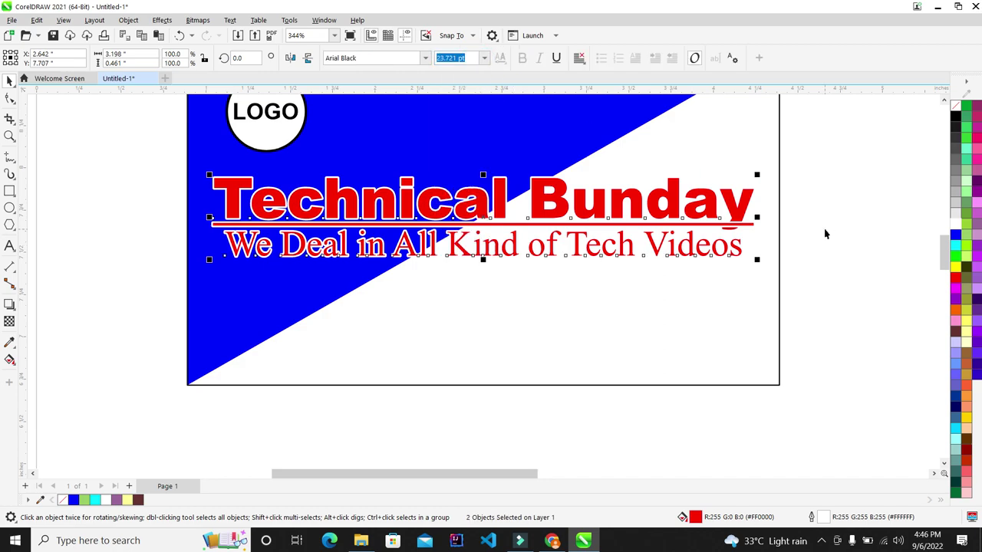
drag(829, 228, 125, 332)
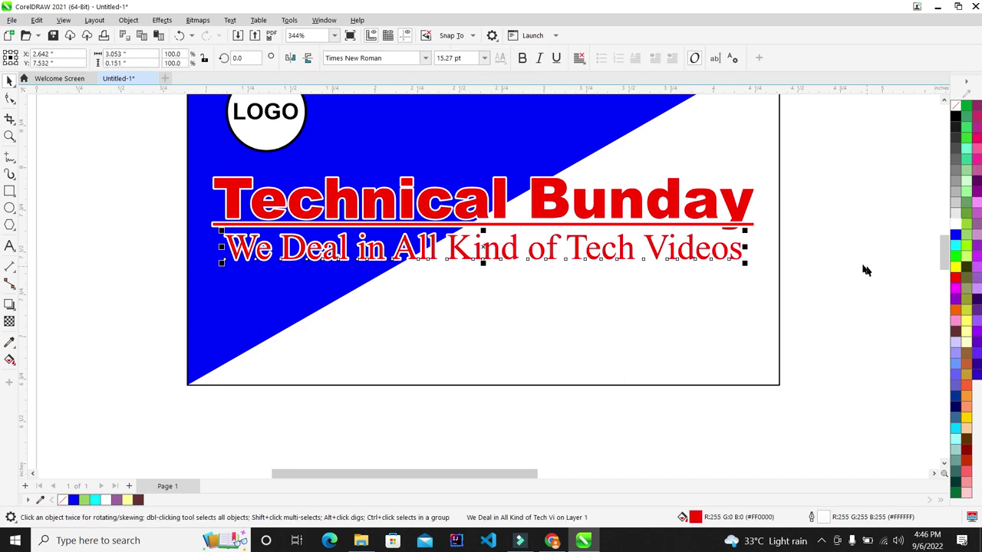
click(515, 224)
scroll(515, 223, up, 1)
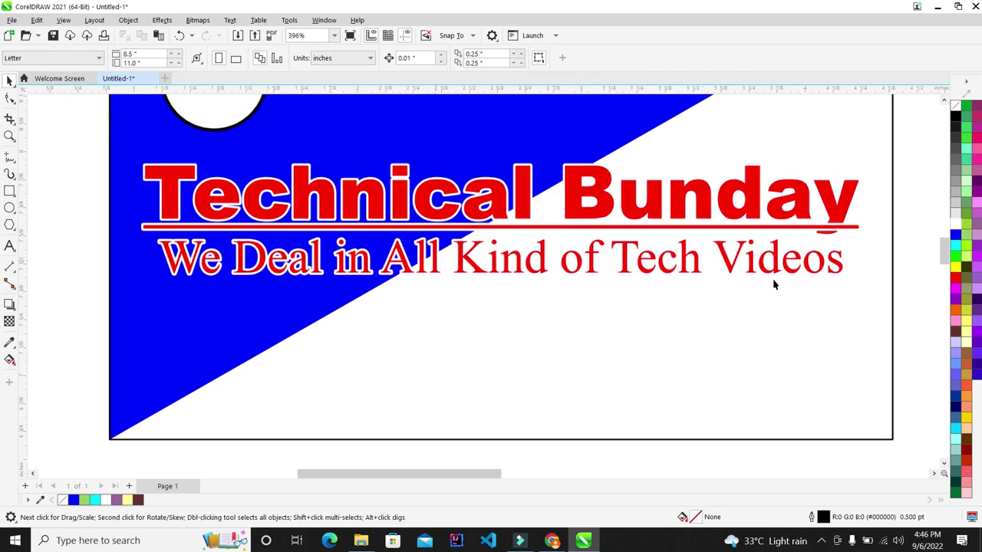
scroll(785, 287, down, 2)
drag(876, 237, 248, 343)
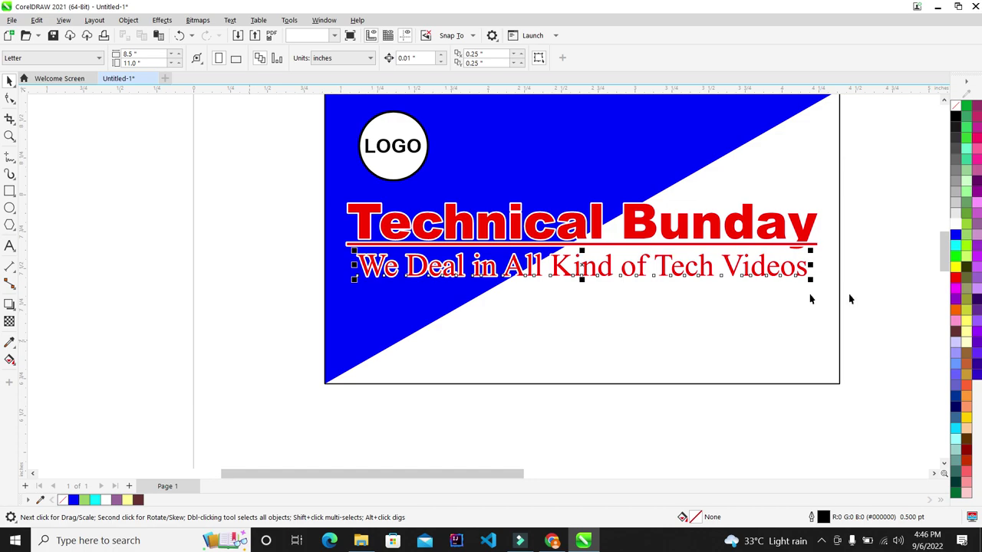
click(858, 290)
Delete the "Back Side" and "Front Side" labels above the cards
scroll(857, 289, down, 2)
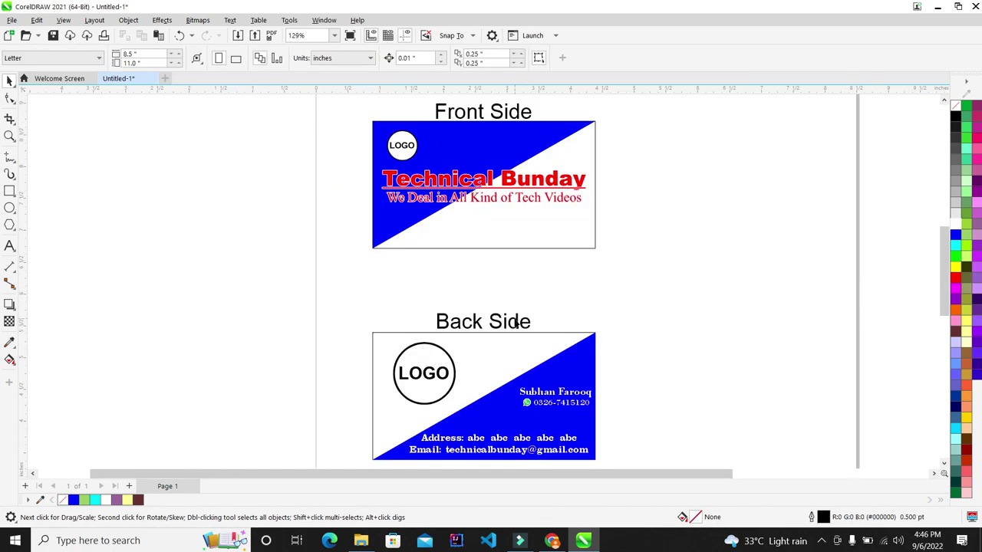
click(517, 324)
key(Delete)
click(497, 111)
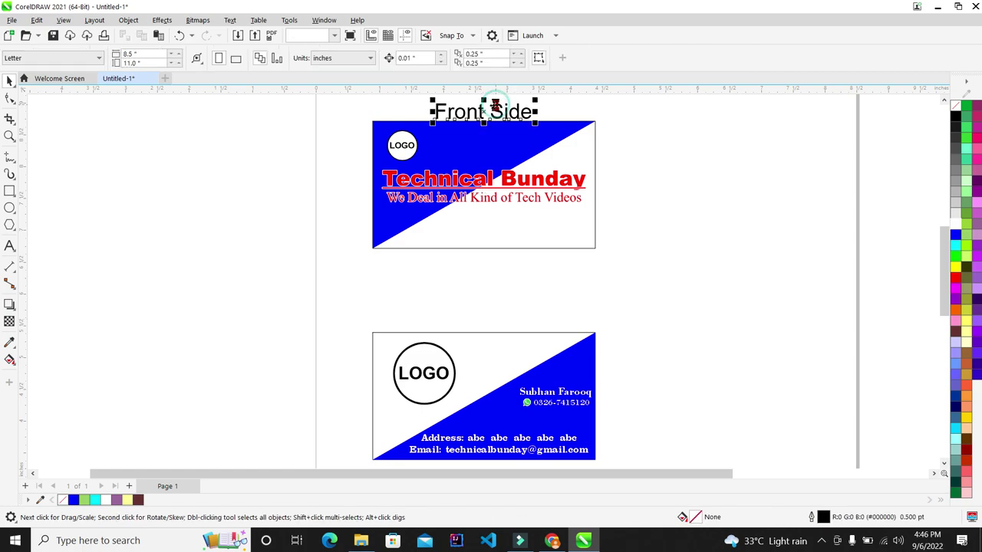
key(Delete)
Group all objects of the back-side card, and separately group all objects of the front-side card
scroll(460, 192, down, 1)
drag(257, 452, 595, 261)
key(ctrl+g)
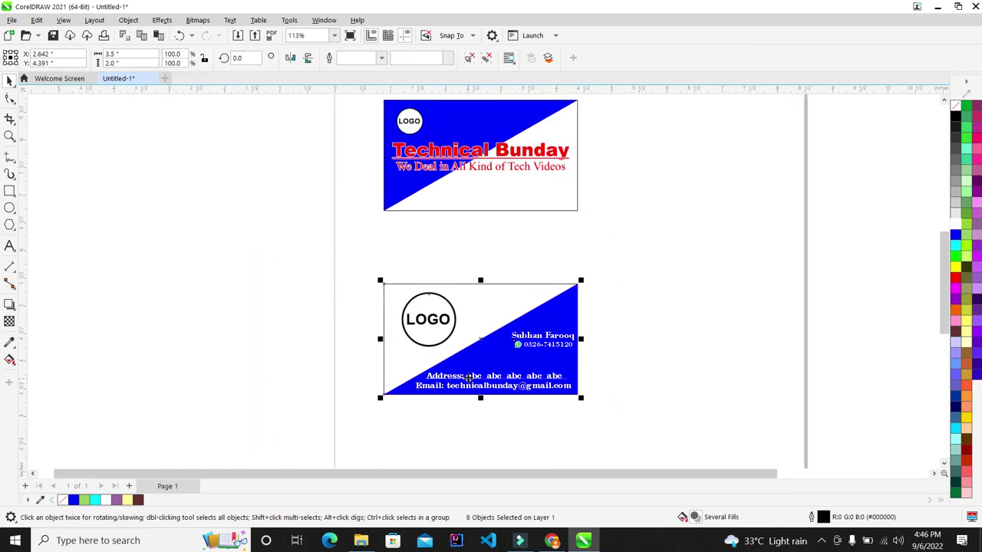
scroll(463, 370, down, 1)
scroll(413, 181, up, 1)
drag(345, 132, 721, 354)
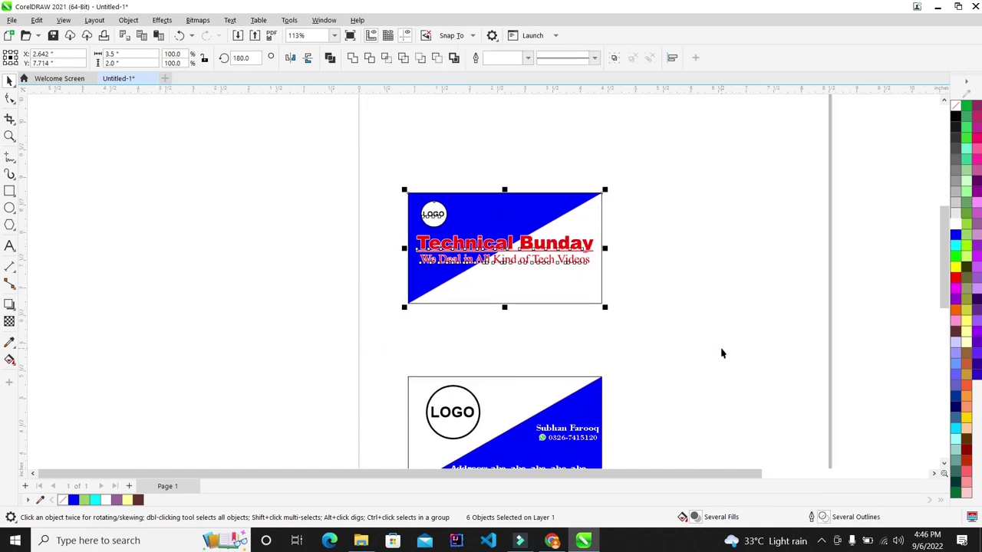
key(ctrl+g)
click(764, 259)
Import the Technical Bunday Visiting Card.cdr file from the desktop into the drawing beside the two cards
scroll(743, 230, up, 1)
scroll(407, 143, down, 2)
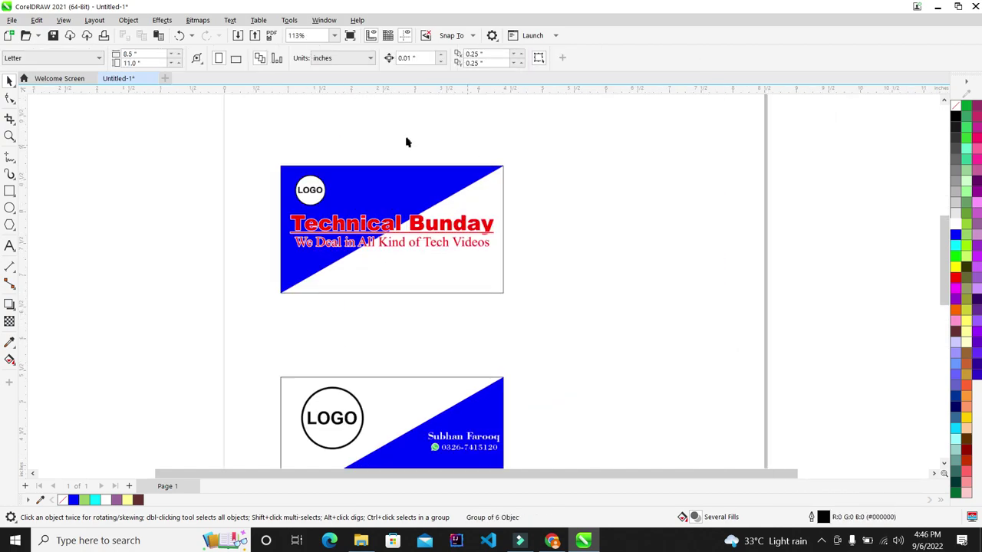
scroll(605, 154, up, 1)
click(937, 7)
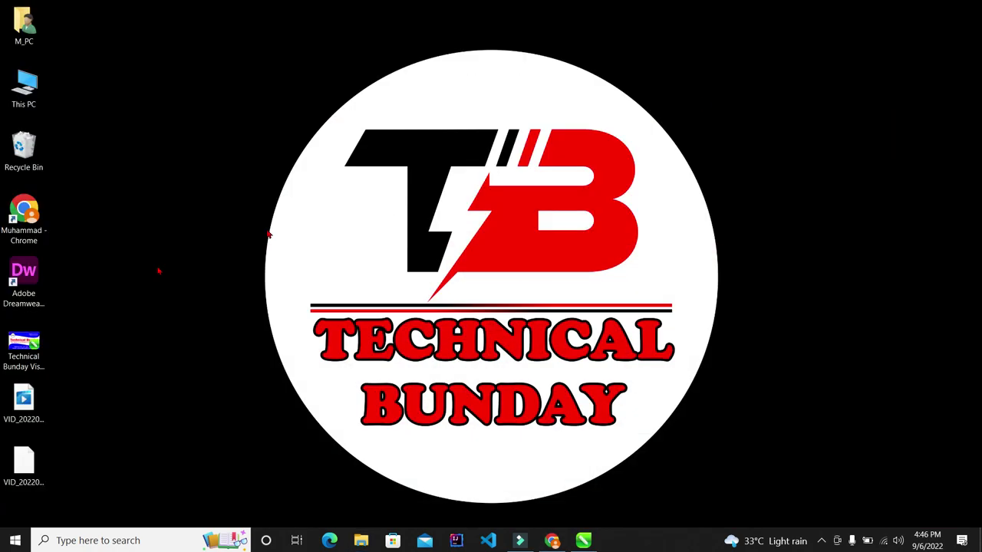
drag(31, 353, 614, 228)
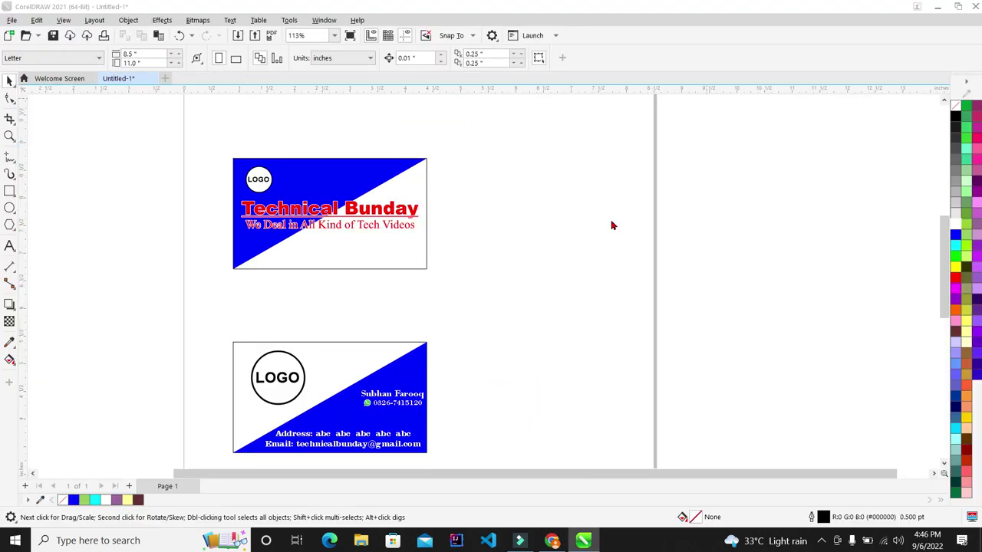
click(490, 308)
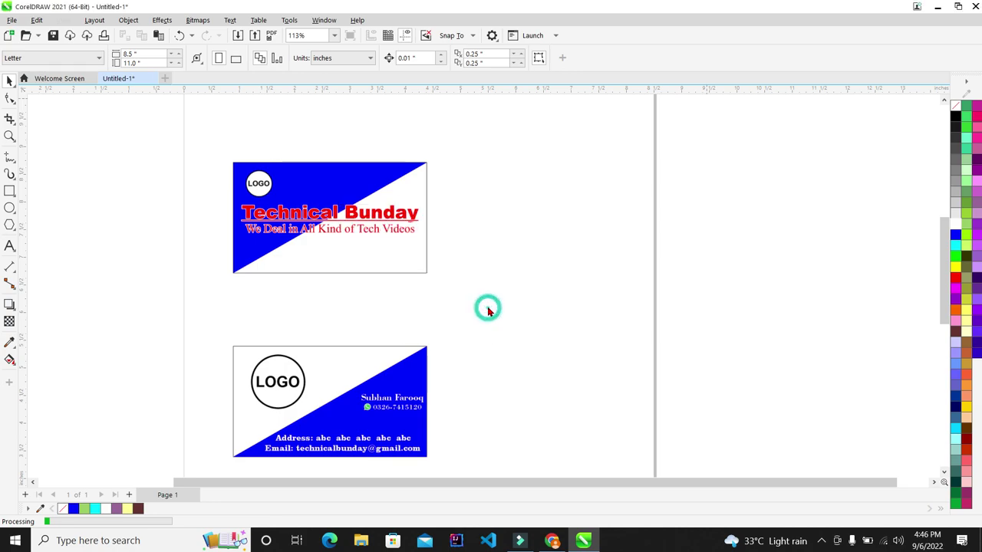
scroll(486, 245, down, 6)
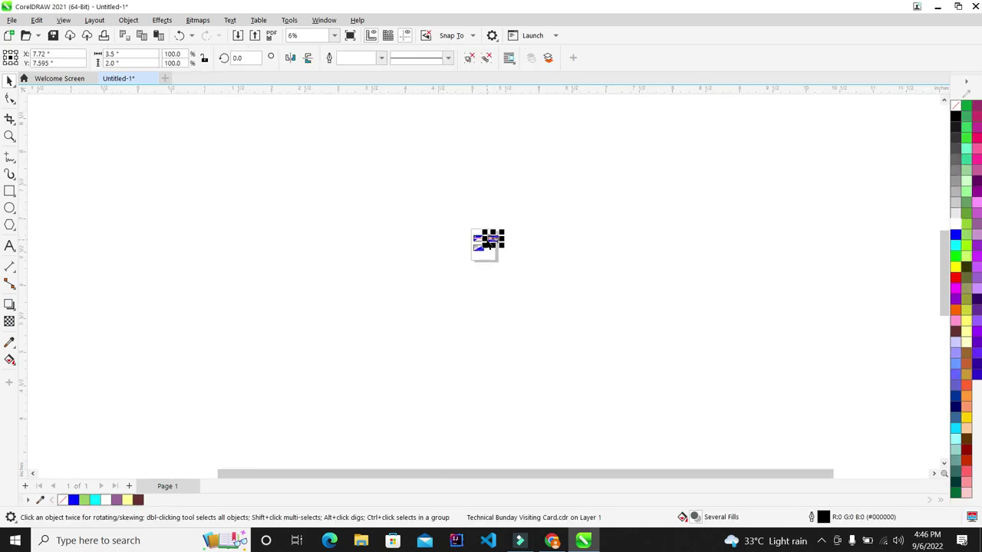
scroll(486, 244, up, 7)
click(351, 281)
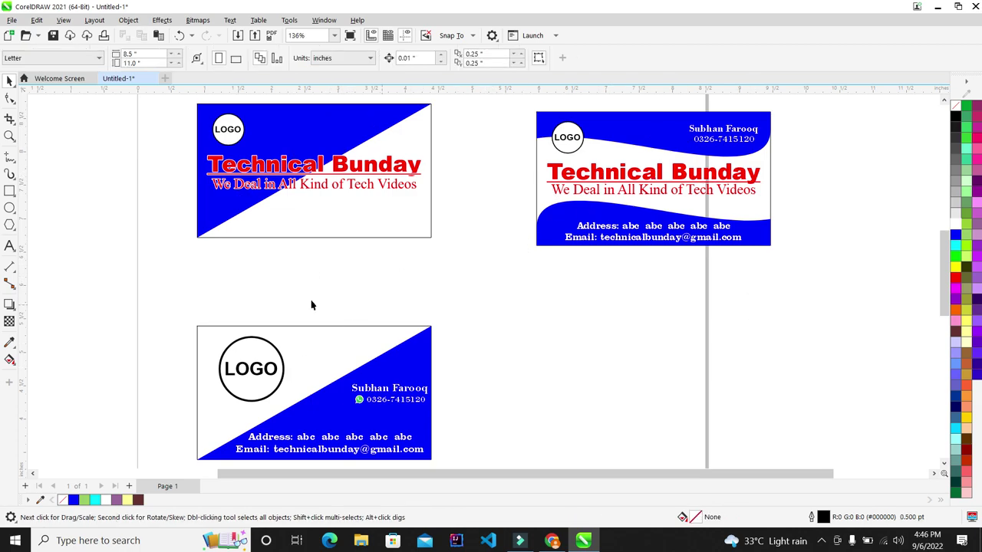
Move the back-side card up close beneath the front-side card and align the two cards in a column
scroll(307, 304, down, 2)
drag(340, 329, 340, 288)
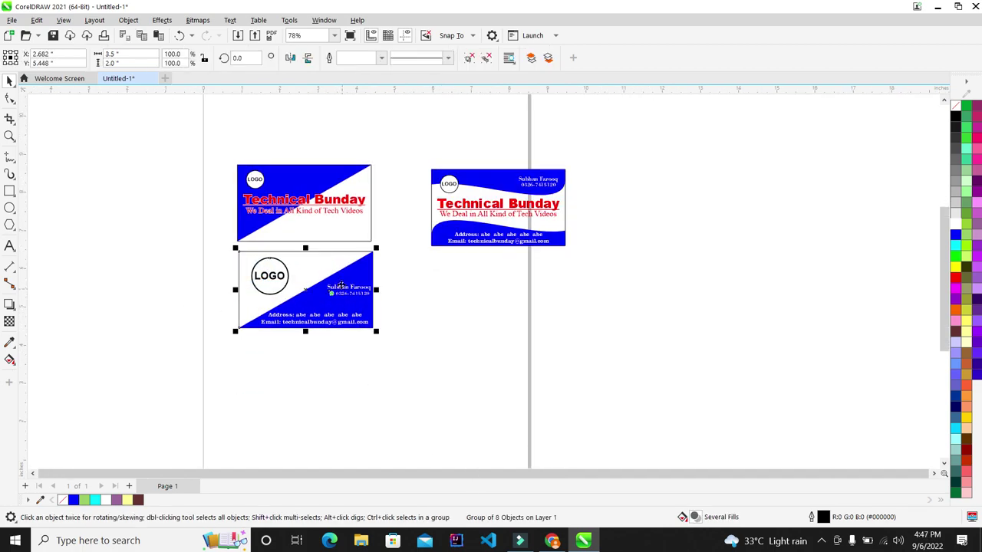
drag(177, 124, 419, 281)
shift+click(354, 271)
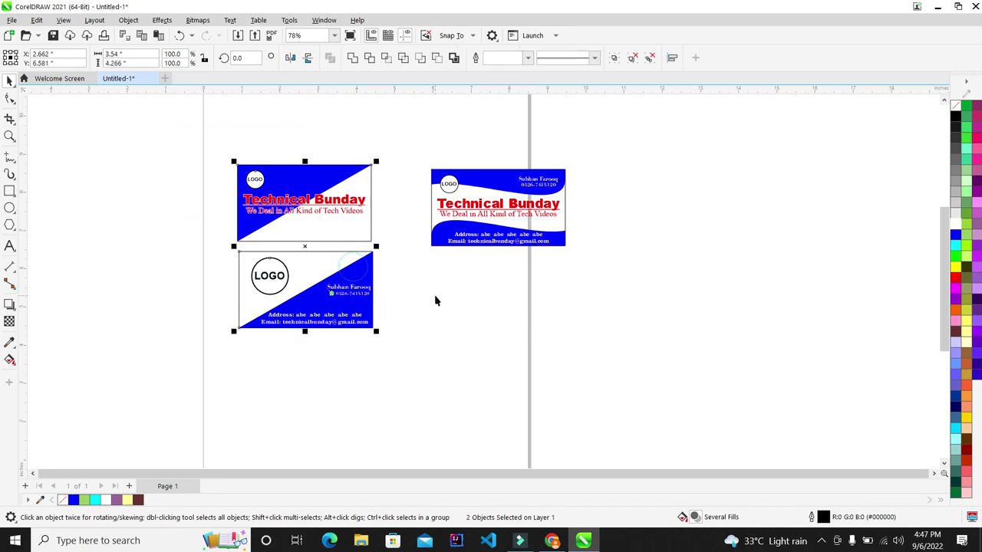
click(434, 298)
Move the imported visiting card next to the column of front and back cards
scroll(483, 192, up, 1)
click(504, 221)
drag(504, 222, 436, 275)
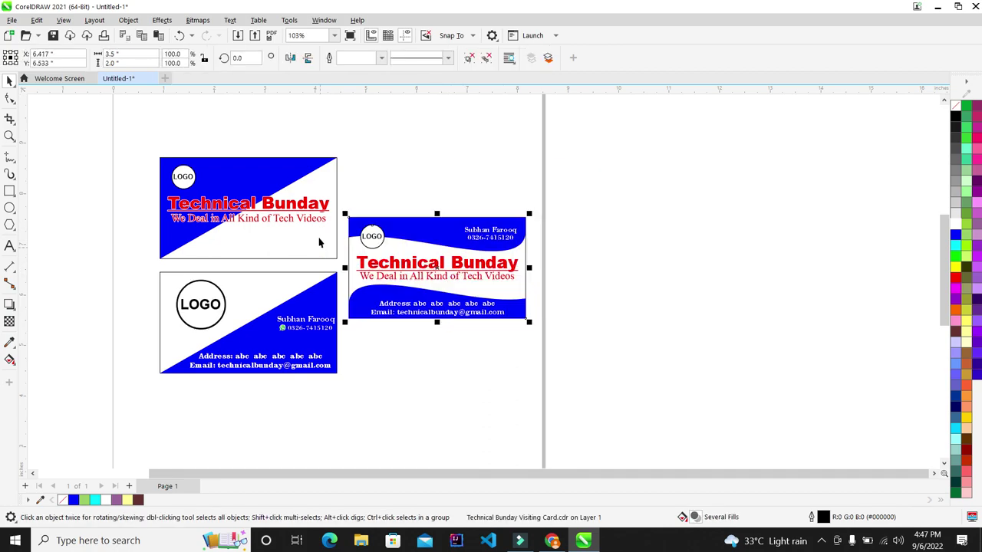
Group the front and back cards and align the imported card with the group at mid-height
scroll(460, 176, down, 3)
drag(179, 123, 384, 374)
scroll(384, 373, up, 2)
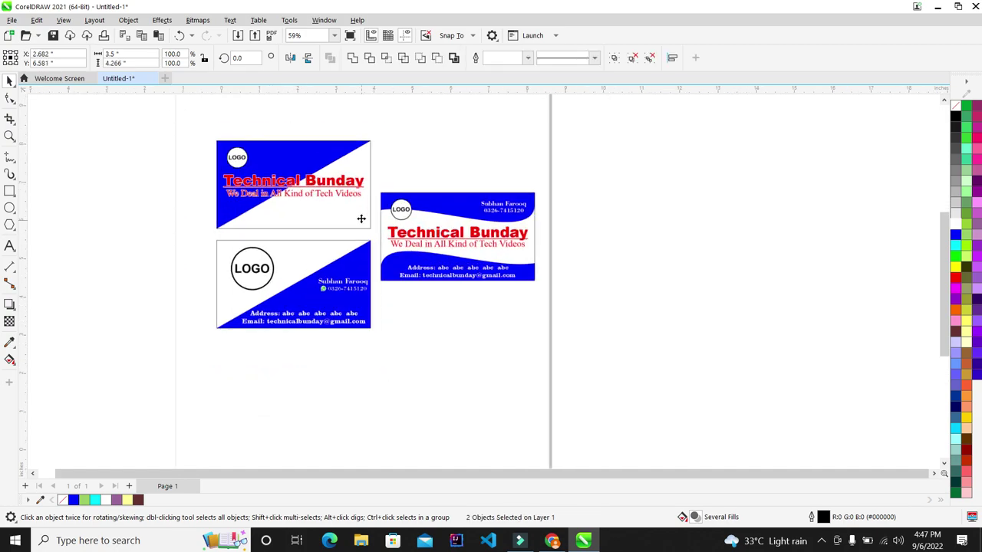
key(ctrl+g)
click(458, 255)
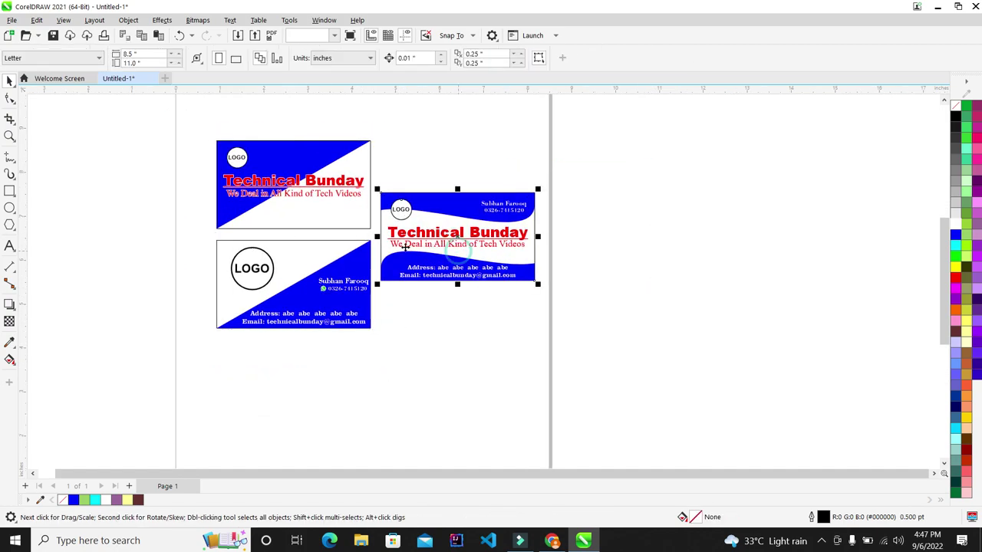
shift+click(291, 272)
key(c)
Move all three cards off the page into the empty workspace and show them in full-screen preview
scroll(301, 228, down, 3)
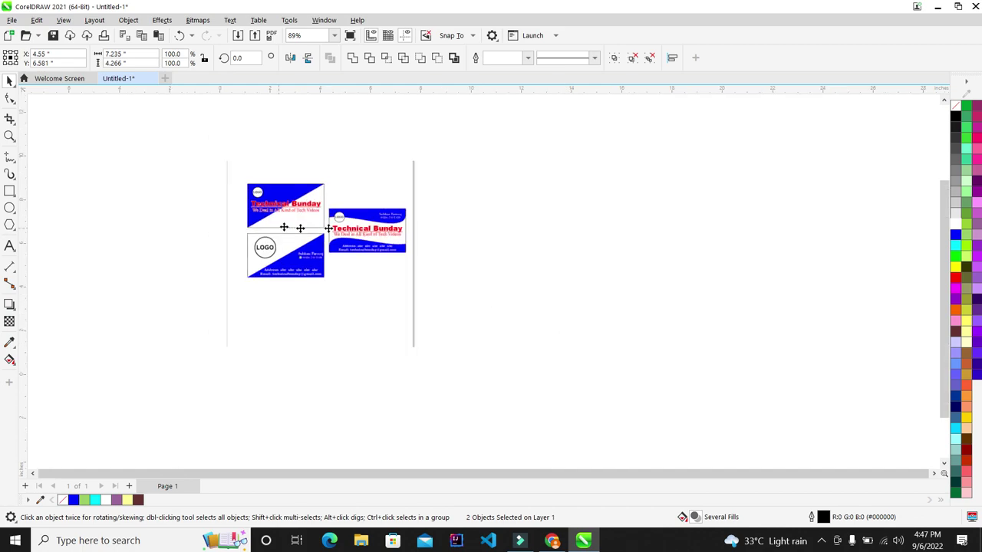
drag(376, 232, 694, 349)
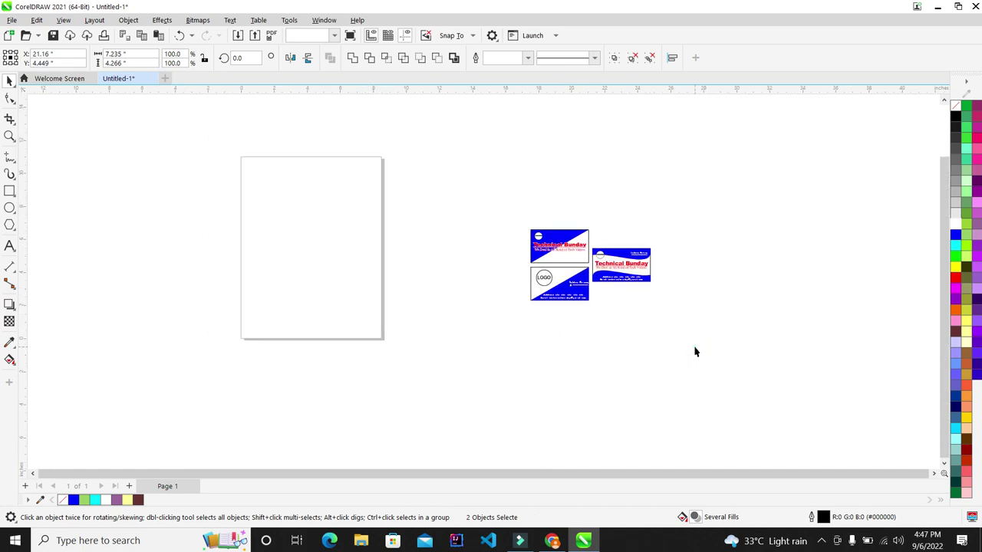
click(694, 349)
scroll(694, 349, up, 5)
key(F9)
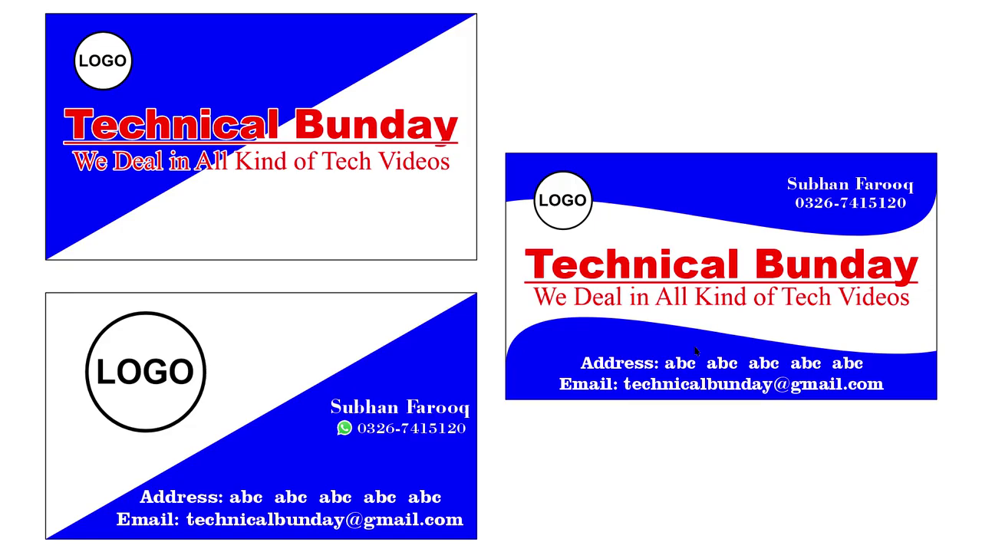